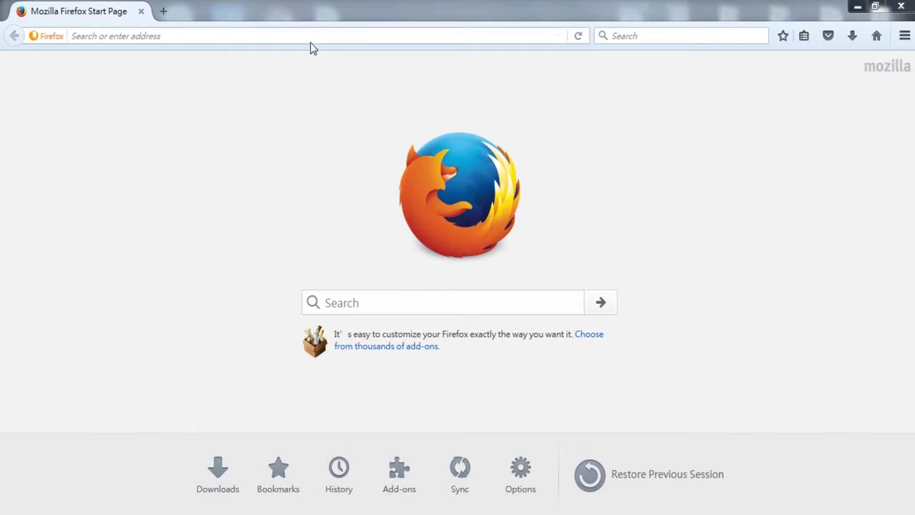
# - Load the storage management page at 10.10.1.1 in Firefox
pyautogui.click(311, 37)
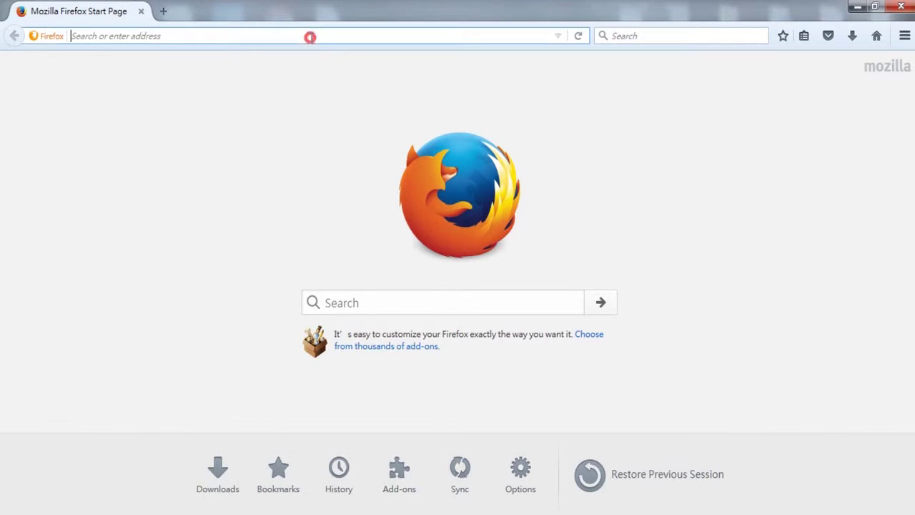
pyautogui.write('10.10')
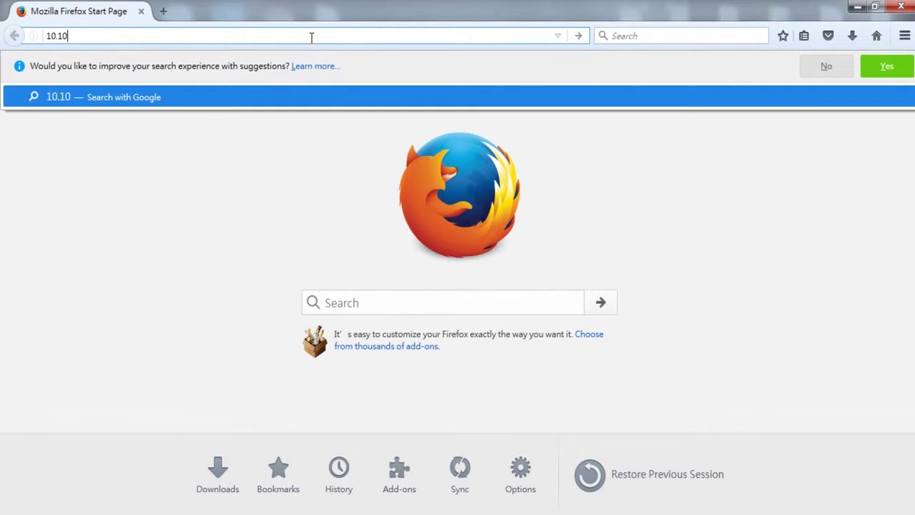
pyautogui.write('.1.1')
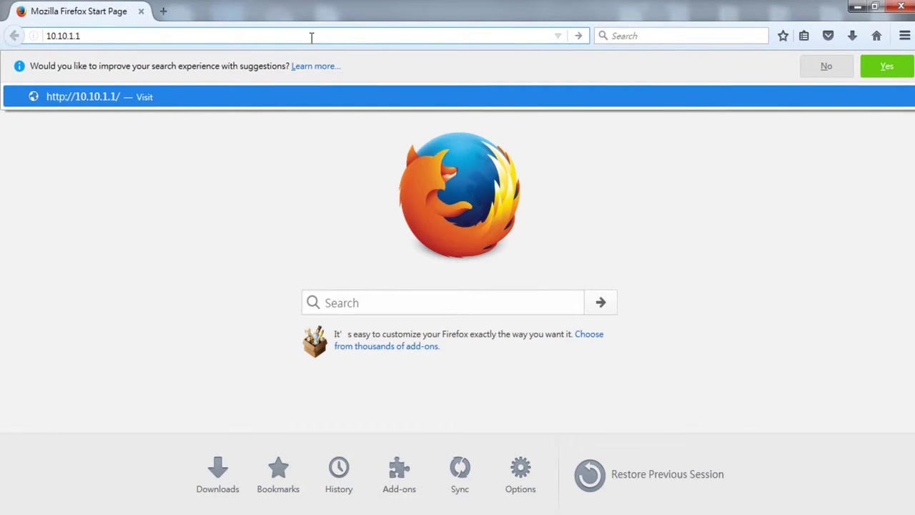
pyautogui.press('Return')
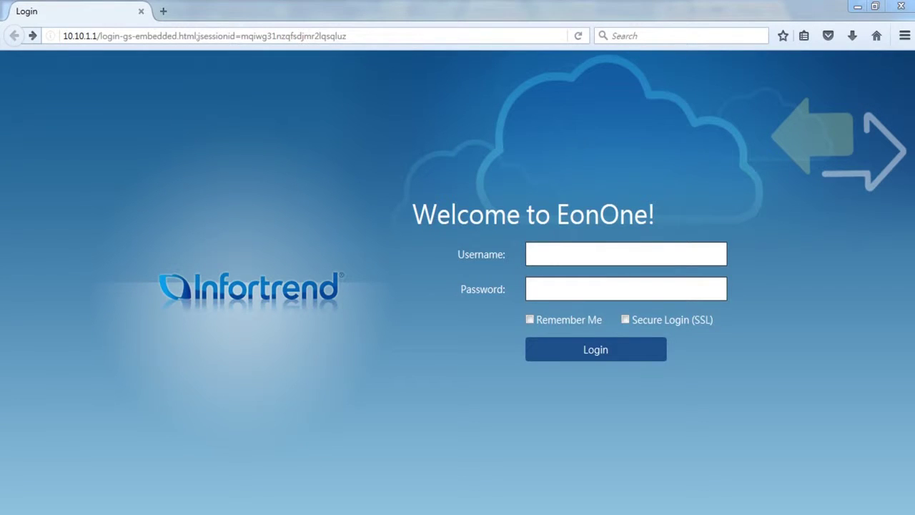
# - Enter the administrator's username and password in the login fields
pyautogui.click(651, 256)
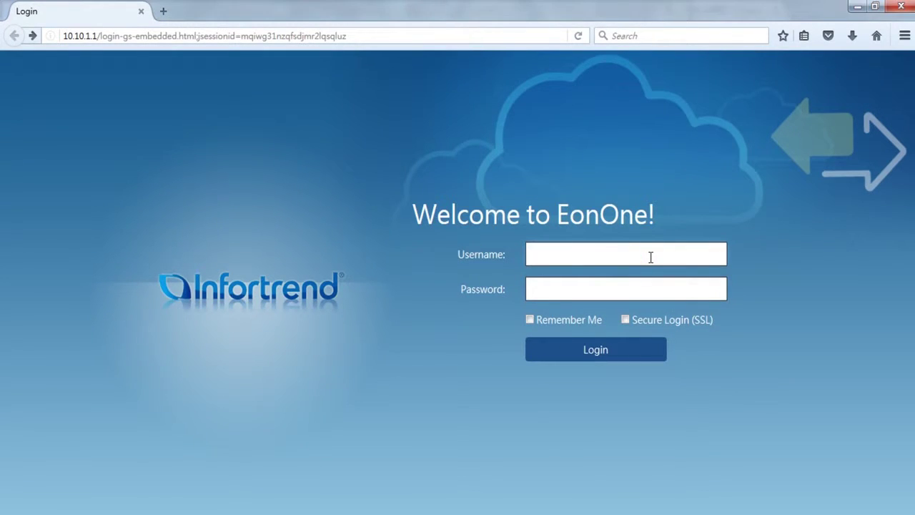
pyautogui.write('admin')
pyautogui.press('Tab')
pyautogui.write('admin')
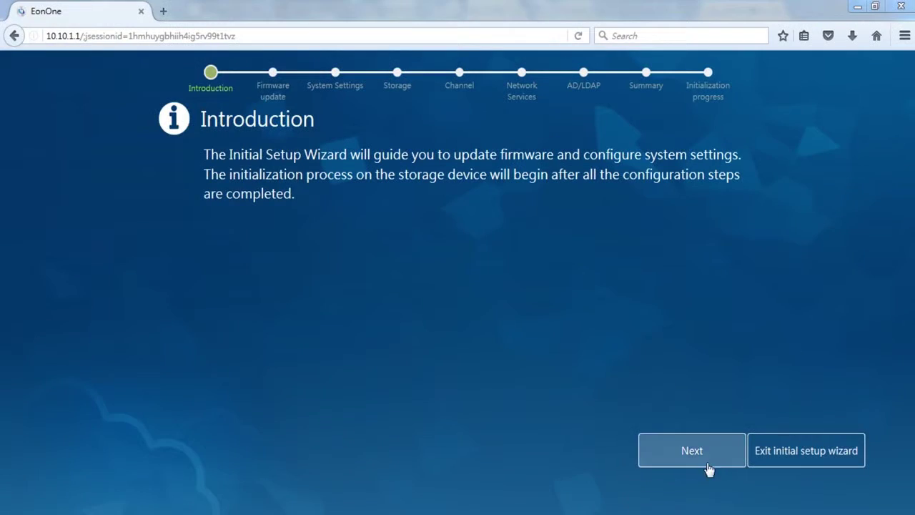
# - Advance the wizard to the firmware update step and return to the EonOne tab
pyautogui.click(721, 455)
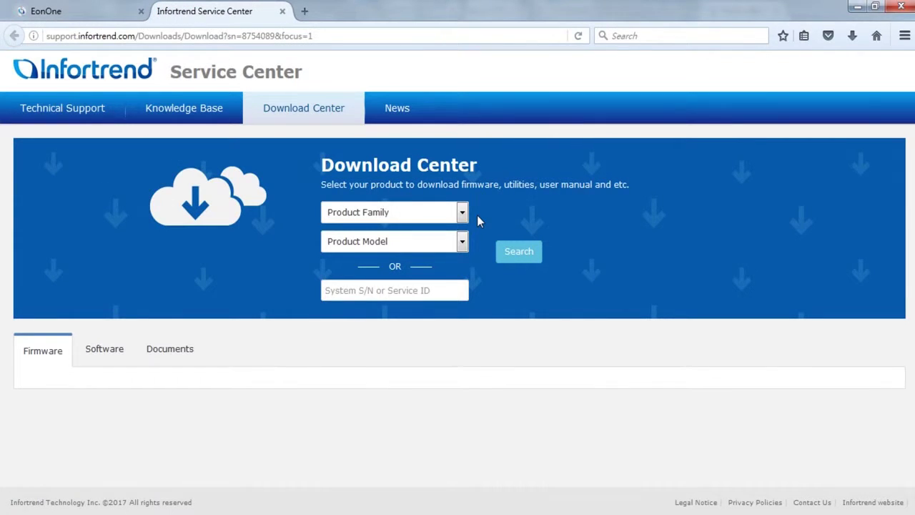
pyautogui.click(93, 11)
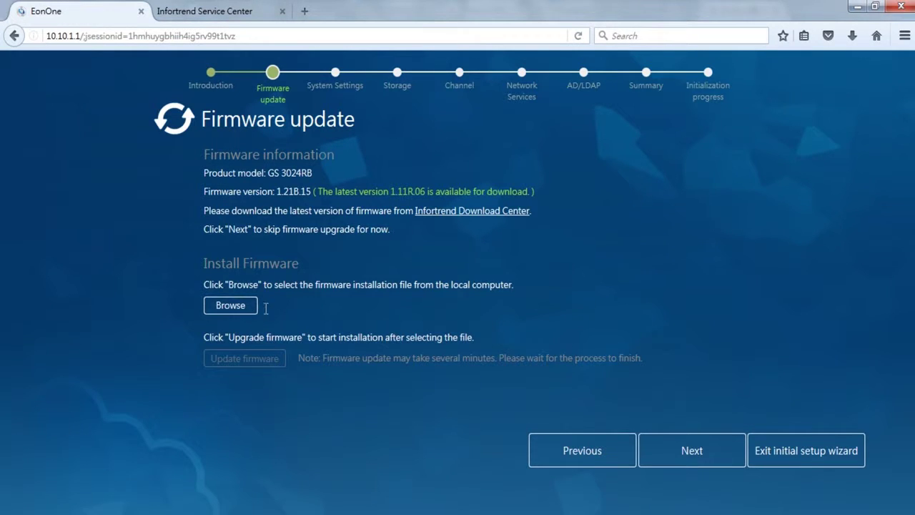
# - Skip the firmware update, then set and confirm the device login password
pyautogui.click(722, 453)
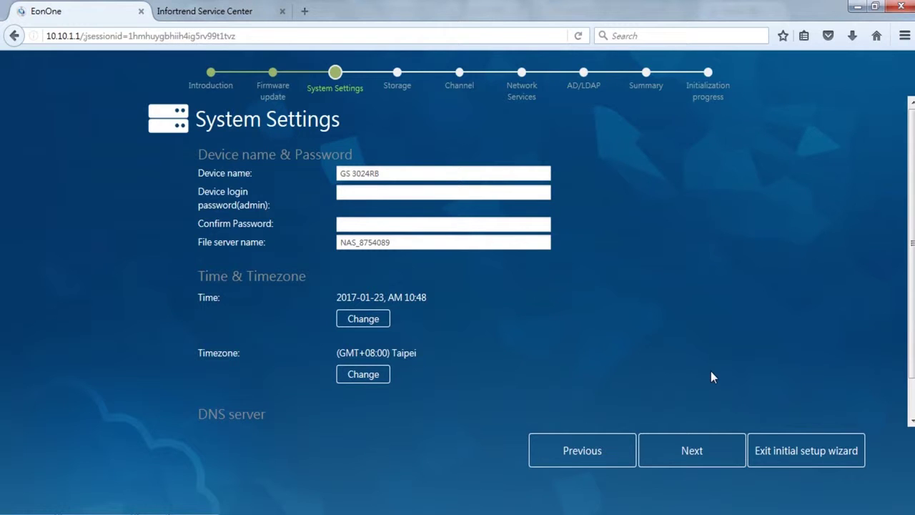
pyautogui.click(528, 193)
pyautogui.write('admin12')
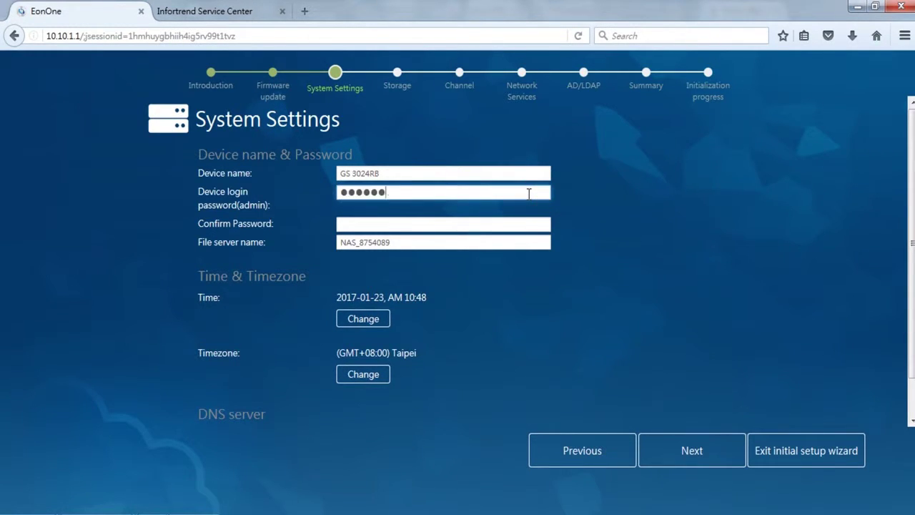
pyautogui.press('Tab')
pyautogui.write('admin12')
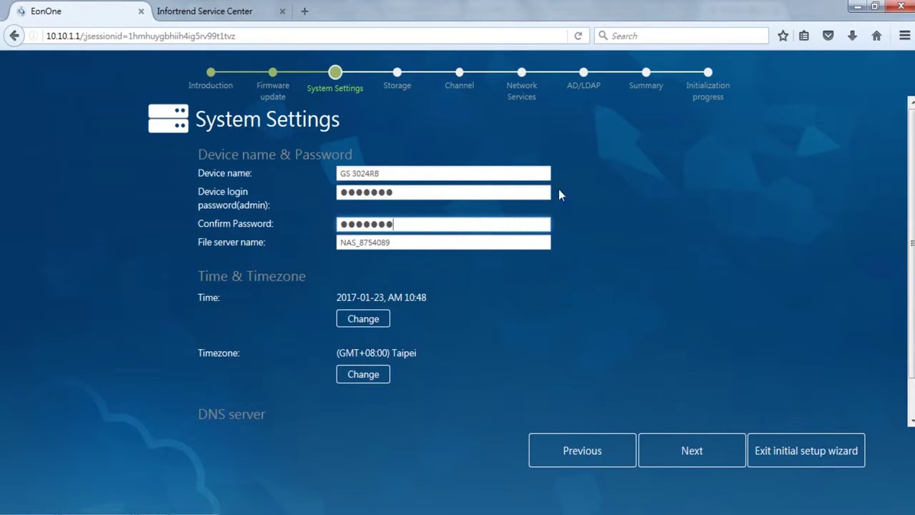
# - Add 172.24.110.83 as a DNS server and continue to the Storage step
pyautogui.scroll(-1, 906, 282)
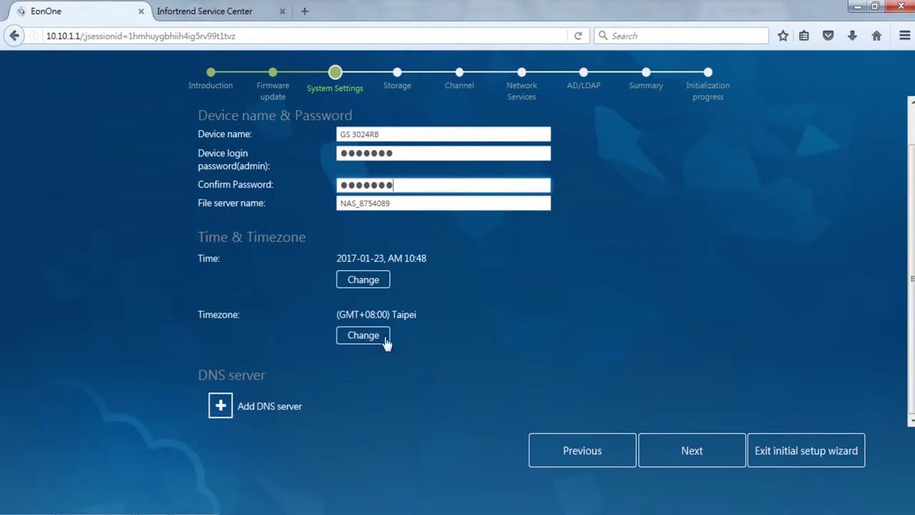
pyautogui.click(220, 407)
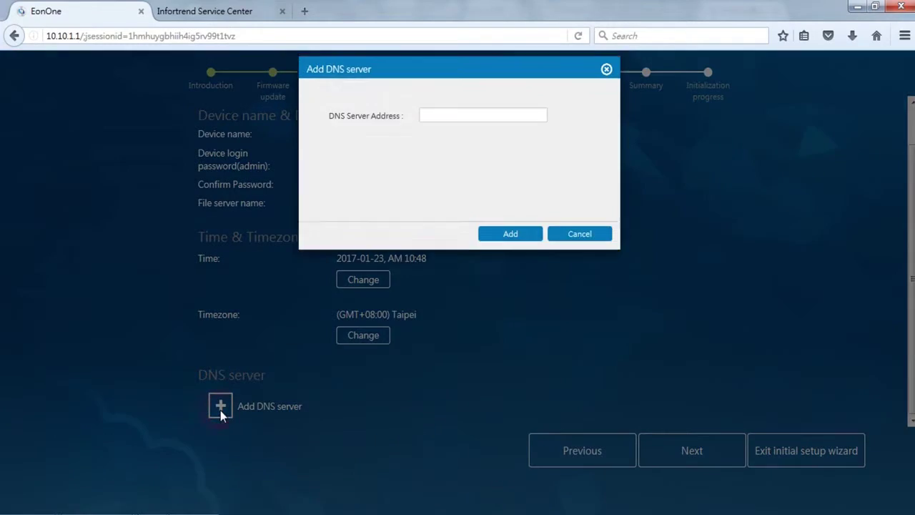
pyautogui.click(486, 131)
pyautogui.write('172.24.110.83')
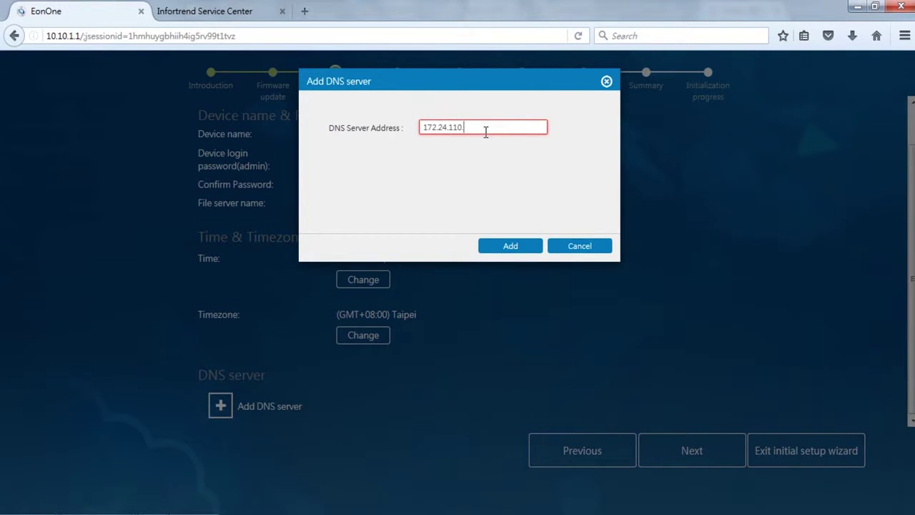
pyautogui.click(528, 246)
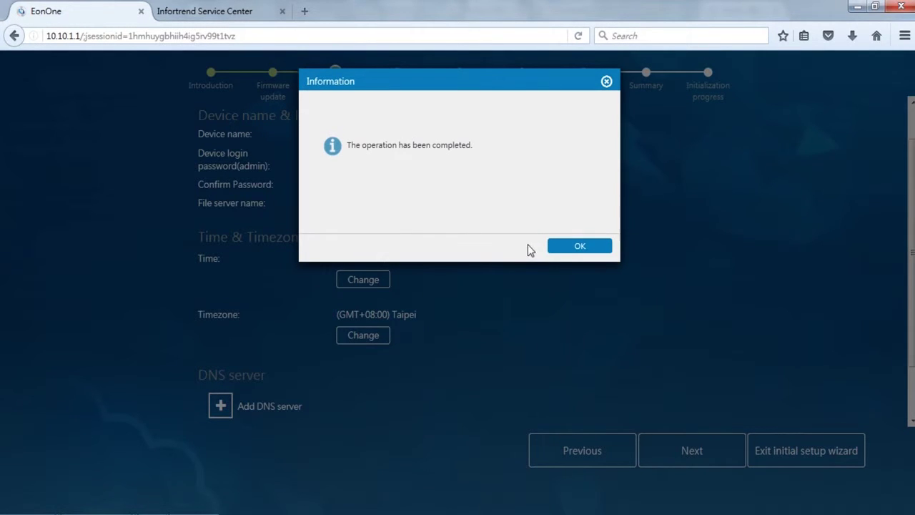
pyautogui.click(589, 250)
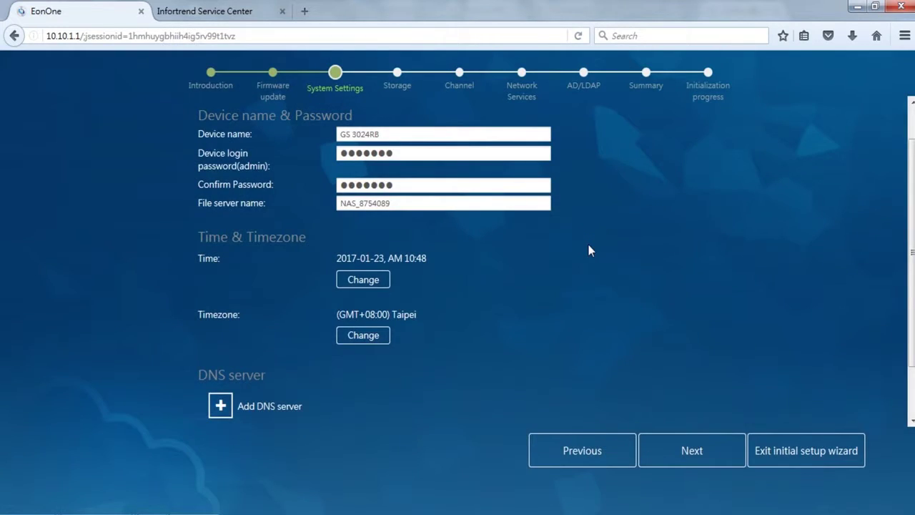
pyautogui.click(713, 452)
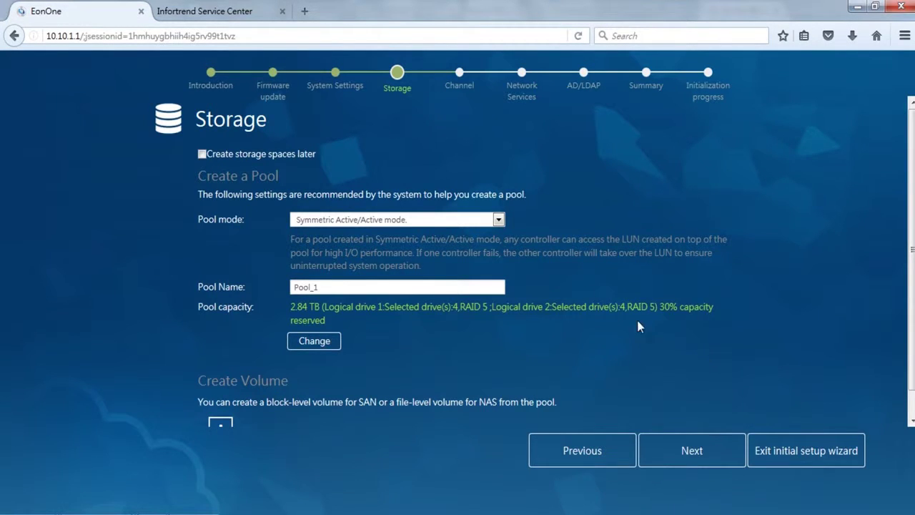
# - Keep Symmetric Active/Active mode and switch Pool_1 to RAID 6, giving 2.43 TB
pyautogui.click(498, 220)
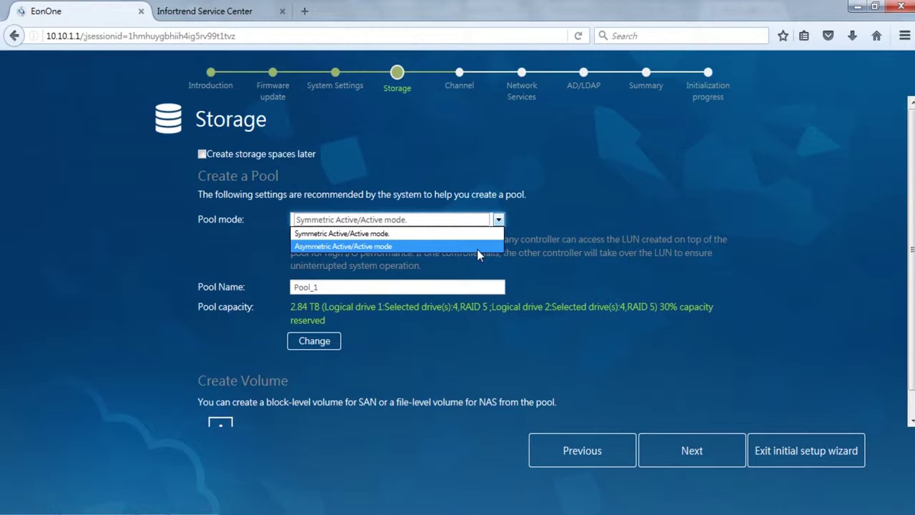
pyautogui.click(476, 234)
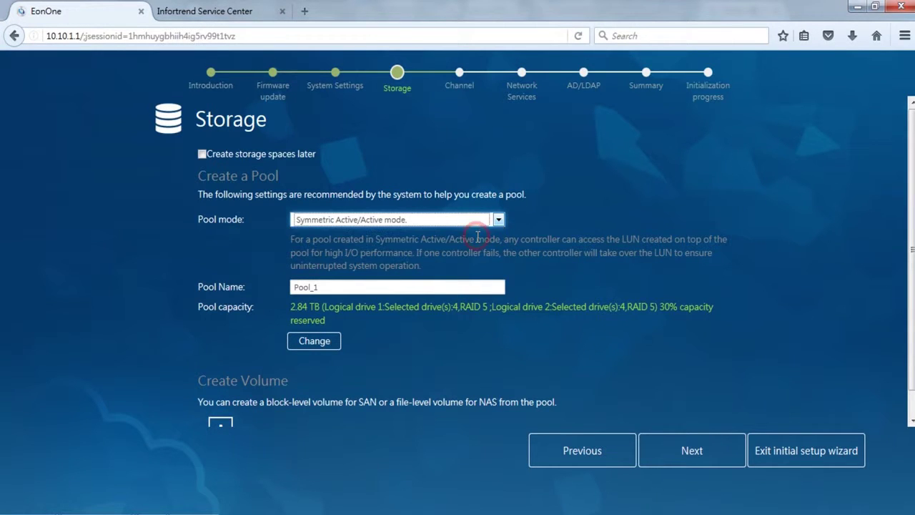
pyautogui.click(446, 286)
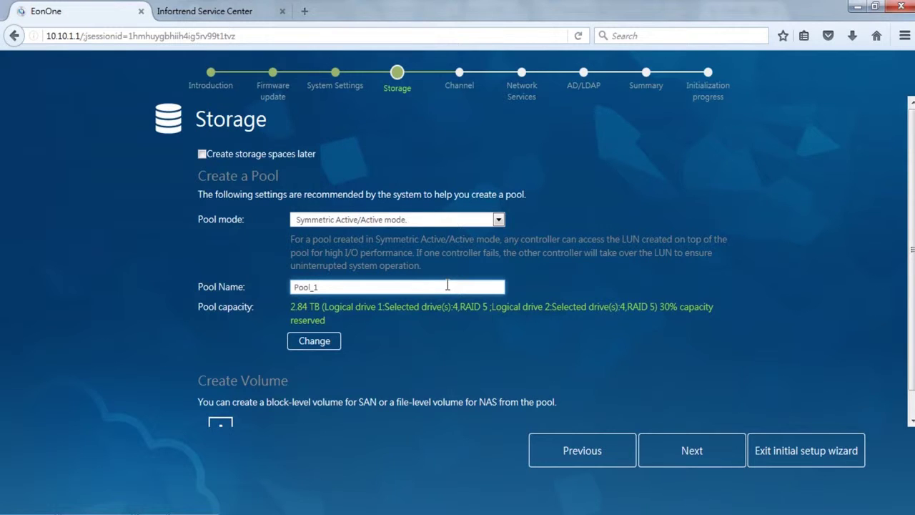
pyautogui.click(328, 341)
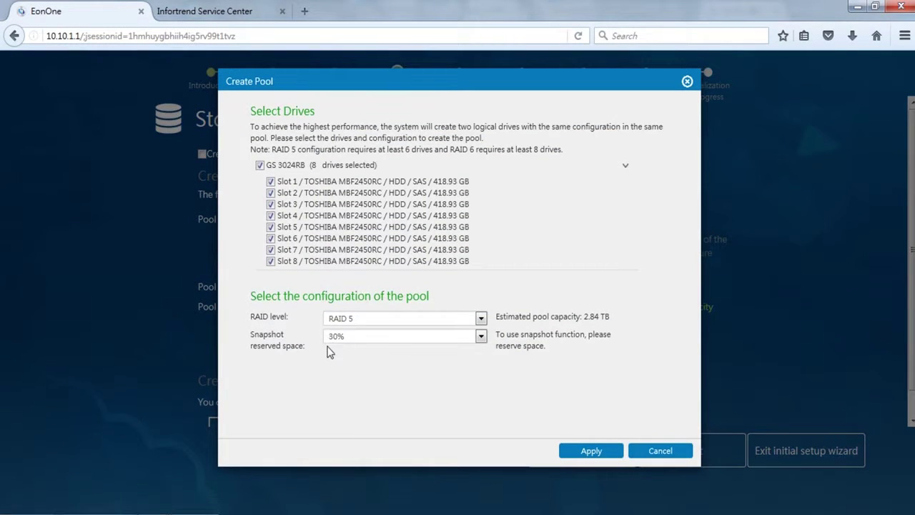
pyautogui.click(482, 320)
pyautogui.click(449, 332)
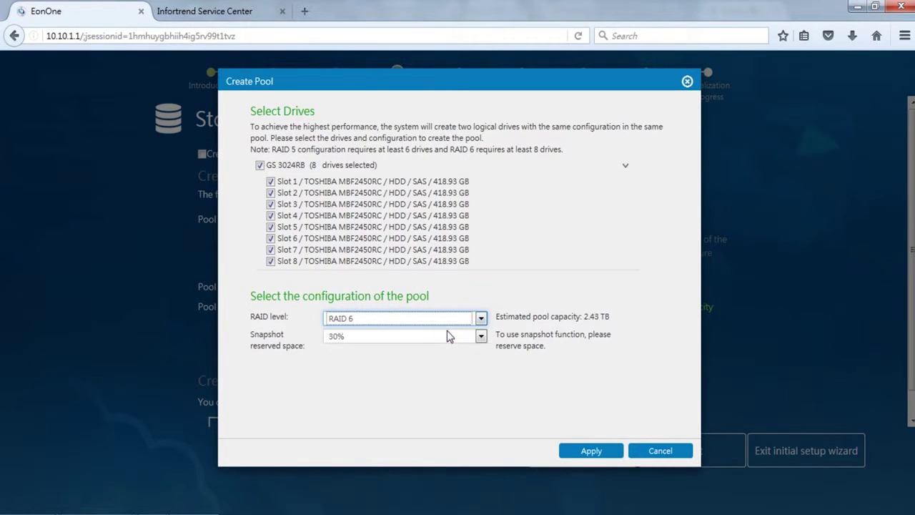
pyautogui.click(607, 453)
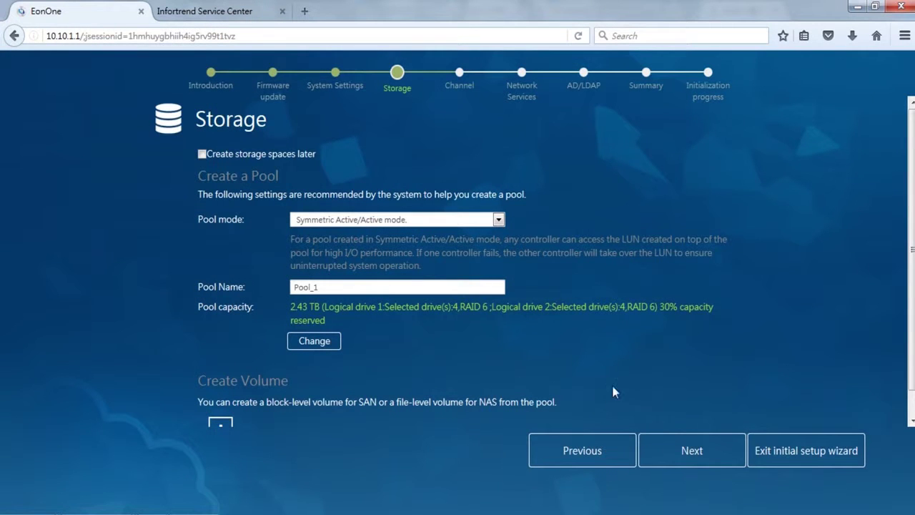
pyautogui.scroll(-2, 913, 337)
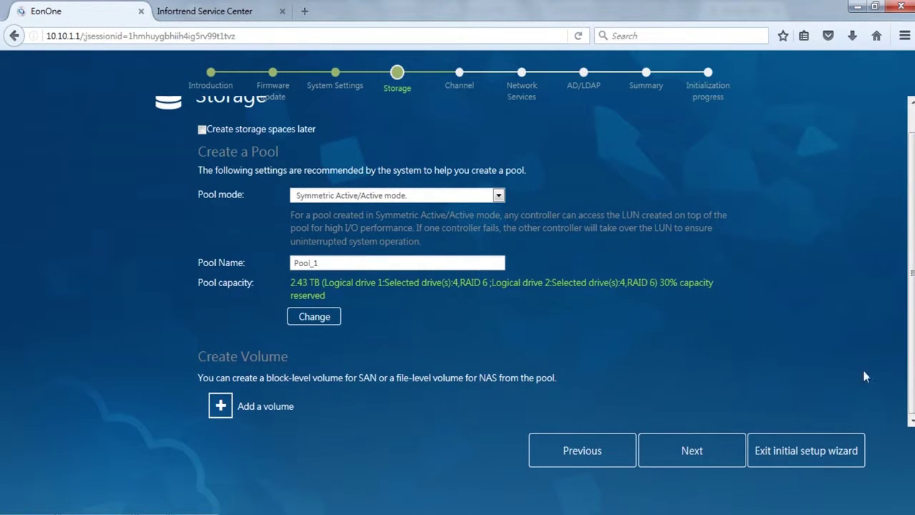
# - Add volume-1 as a 100 GB file-level NAS volume and continue to Channel
pyautogui.click(224, 407)
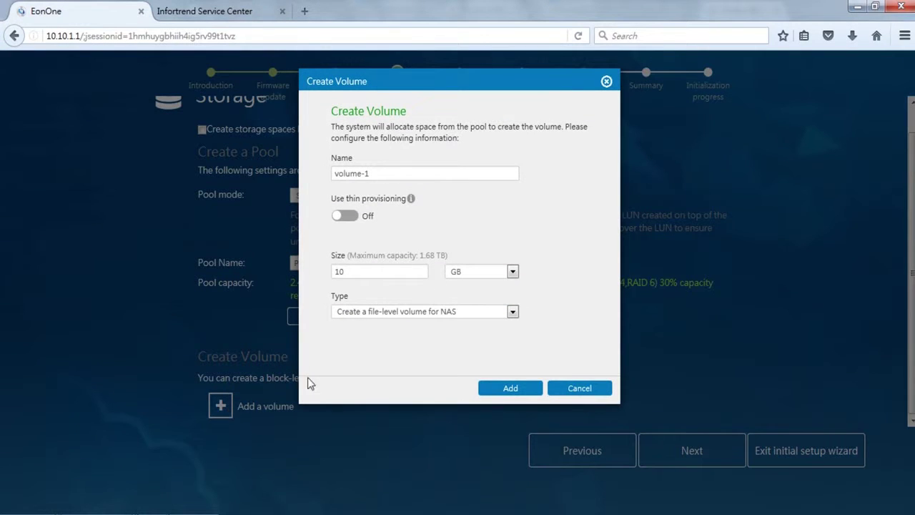
pyautogui.click(477, 178)
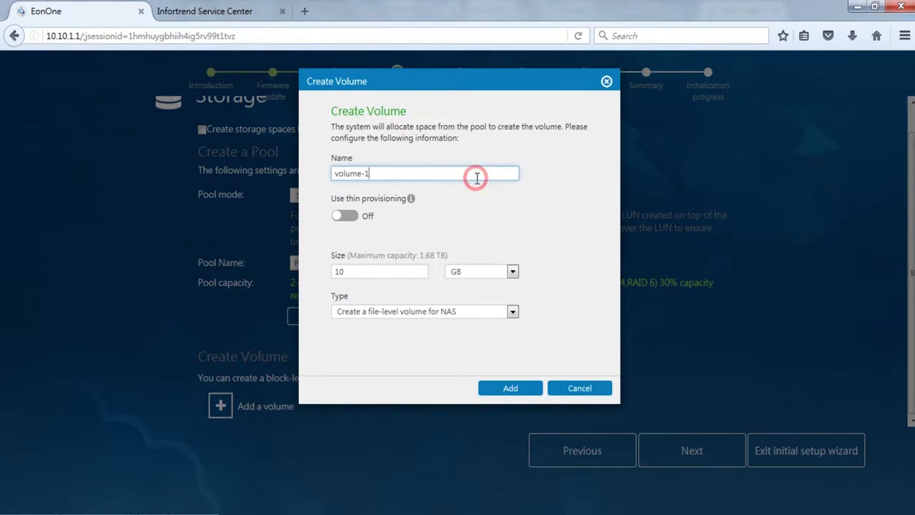
pyautogui.doubleClick(358, 272)
pyautogui.write('100')
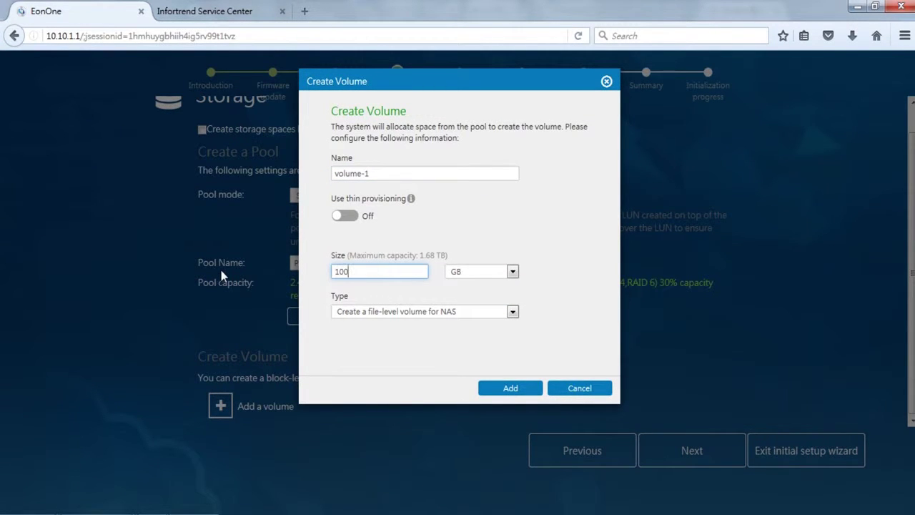
pyautogui.click(513, 311)
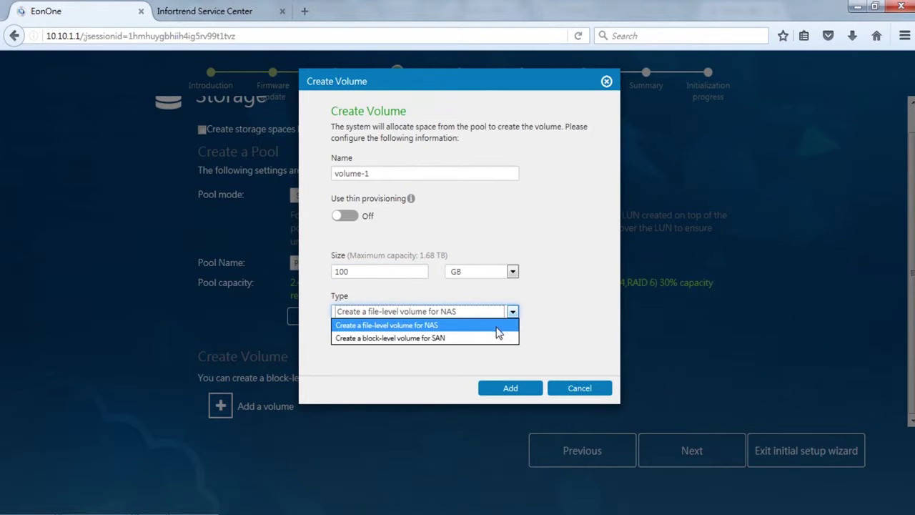
pyautogui.click(491, 326)
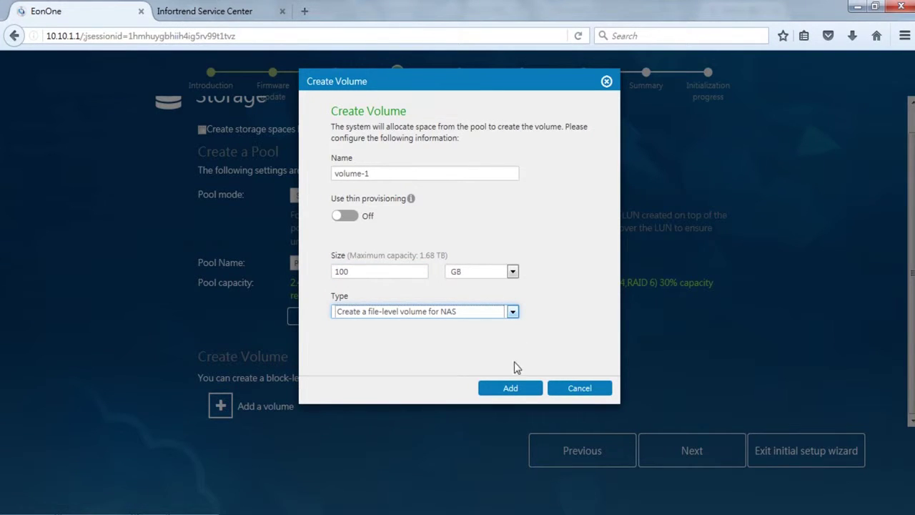
pyautogui.click(531, 389)
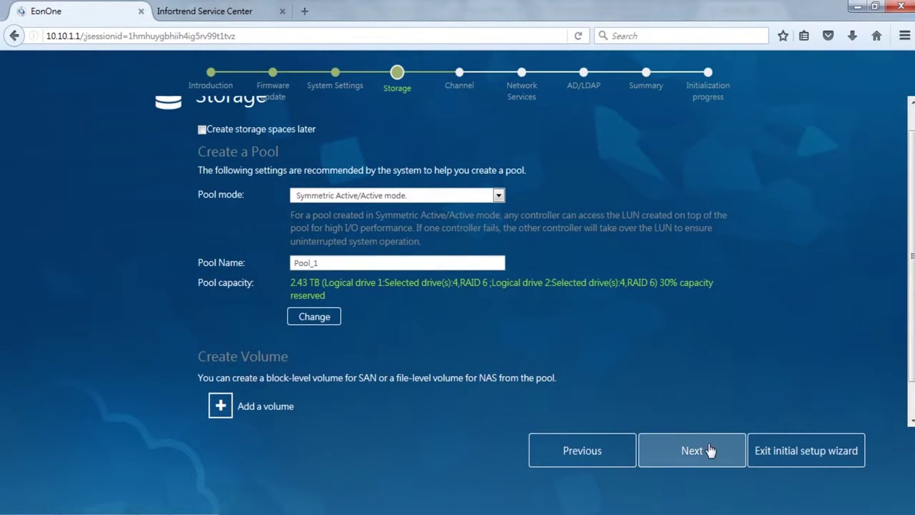
pyautogui.click(711, 450)
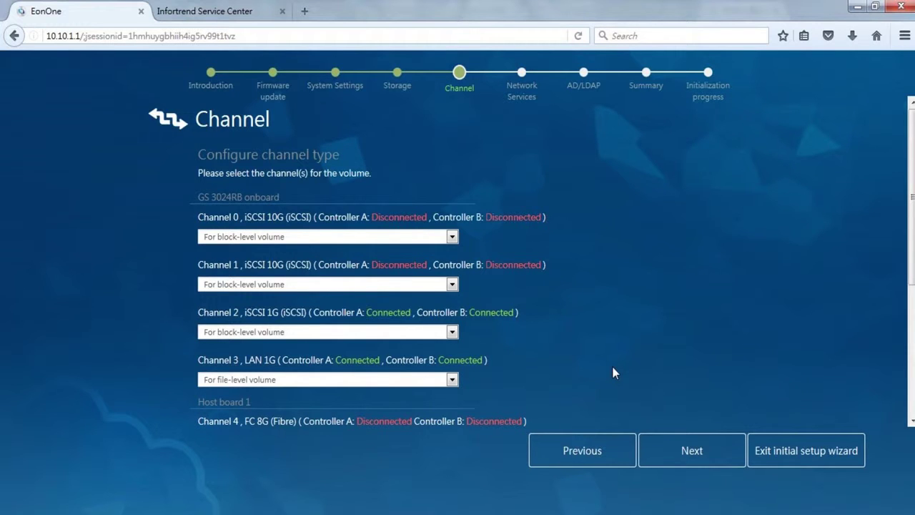
# - Keep Channel 3 (LAN 1G) set for file-level volume and continue to Network Service
pyautogui.click(453, 381)
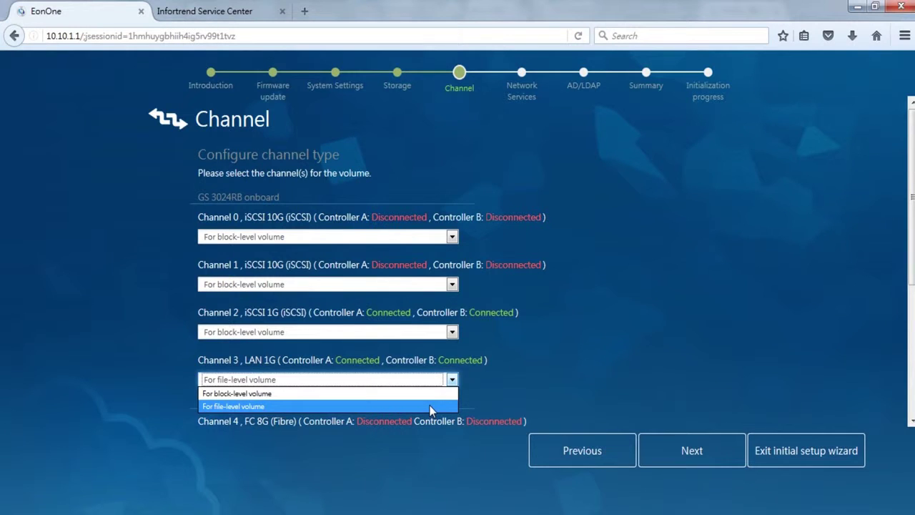
pyautogui.click(432, 407)
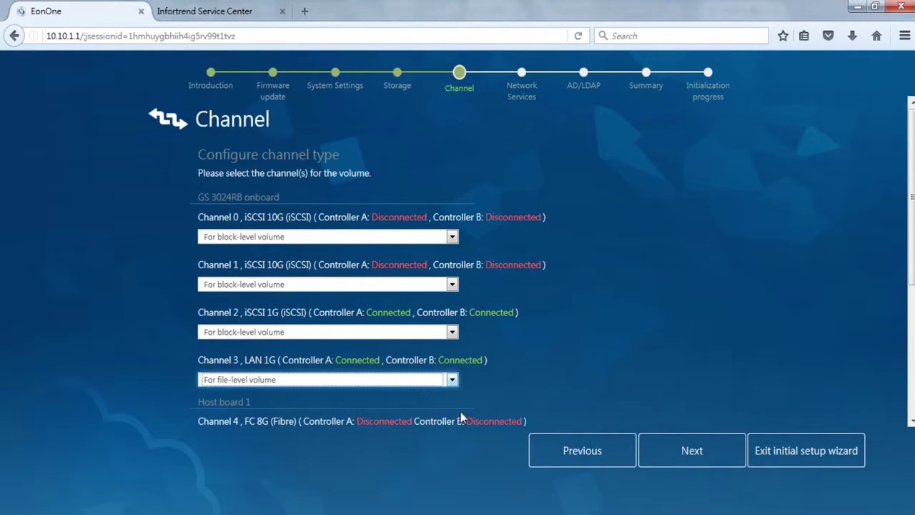
pyautogui.click(704, 456)
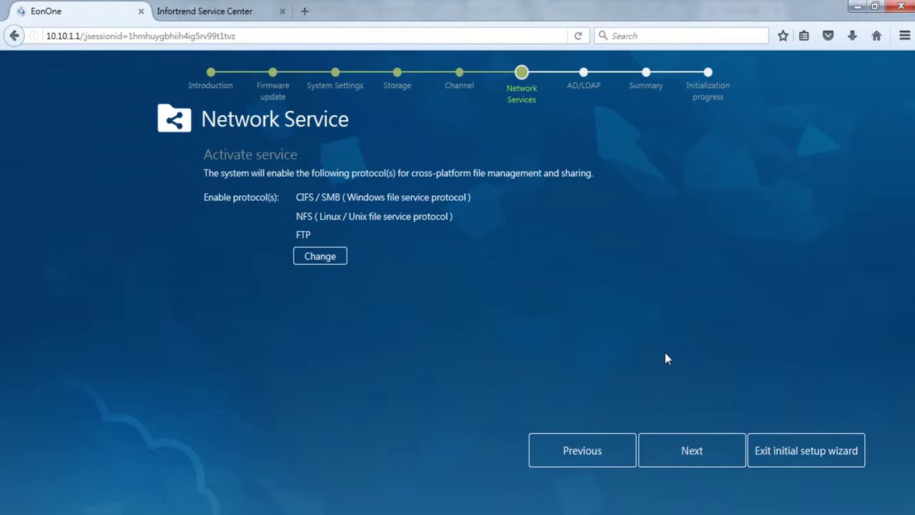
# - Apply the CIFS/SMB, NFS and FTP protocols and continue to the AD/LDAP Domain step
pyautogui.click(329, 263)
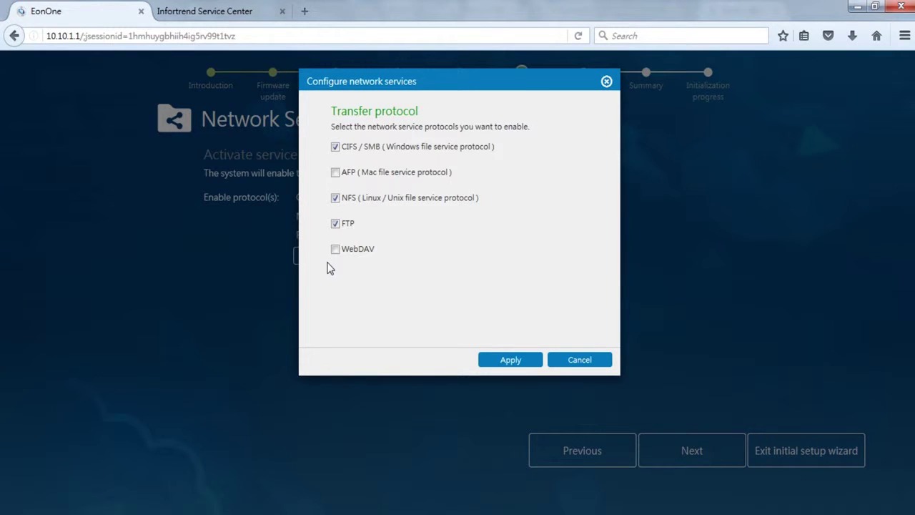
pyautogui.click(531, 362)
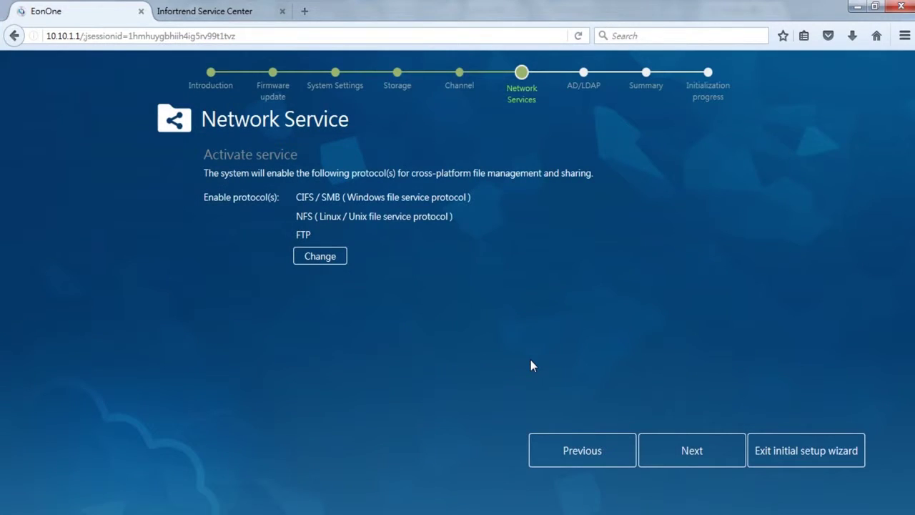
pyautogui.click(709, 447)
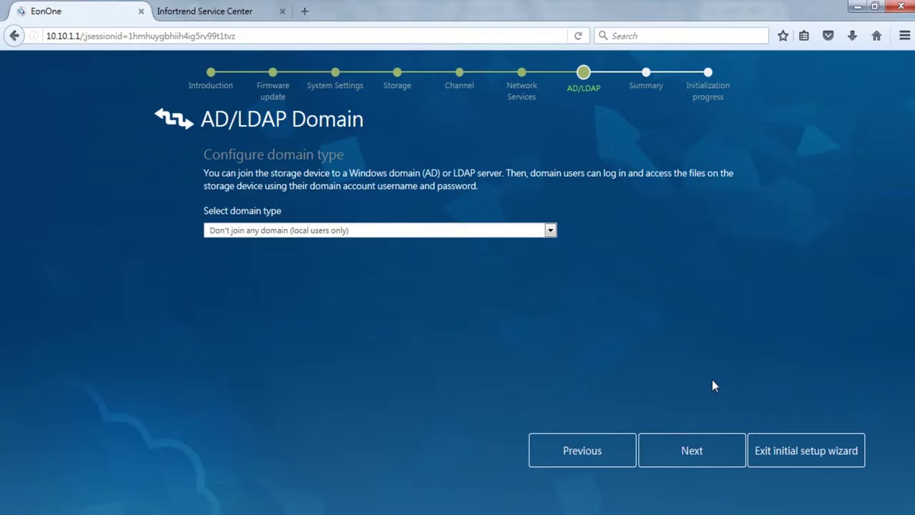
# - Choose Windows Active Directory with AD server 172.24.110.83 and enter the administrator credentials
pyautogui.click(552, 234)
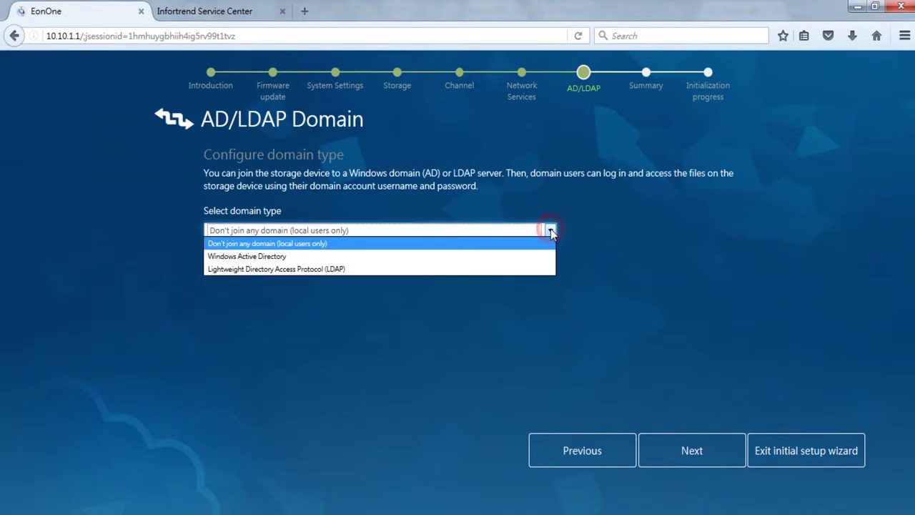
pyautogui.click(499, 256)
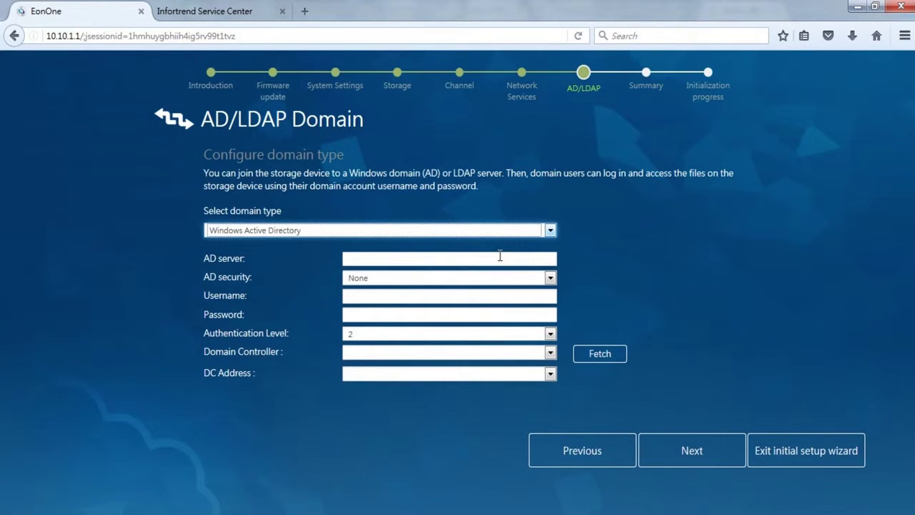
pyautogui.click(491, 259)
pyautogui.write('172.24.')
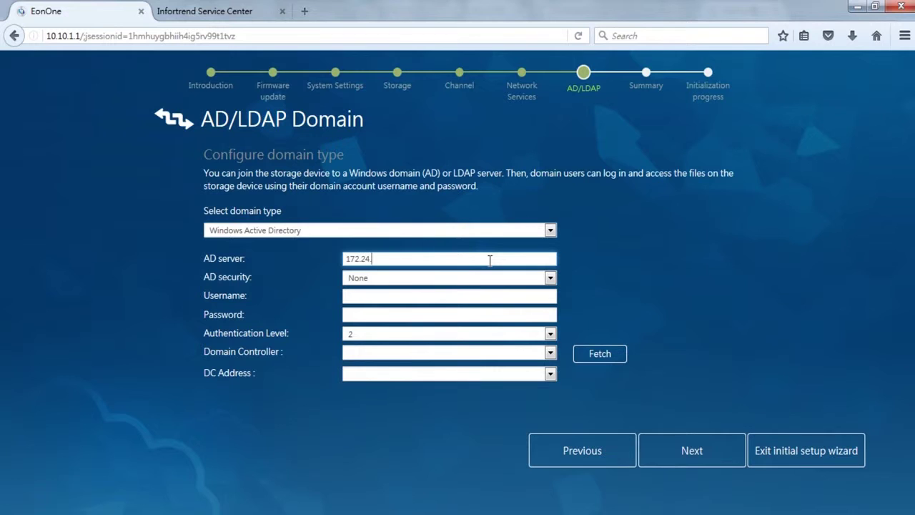
pyautogui.write('110.83')
pyautogui.click(460, 294)
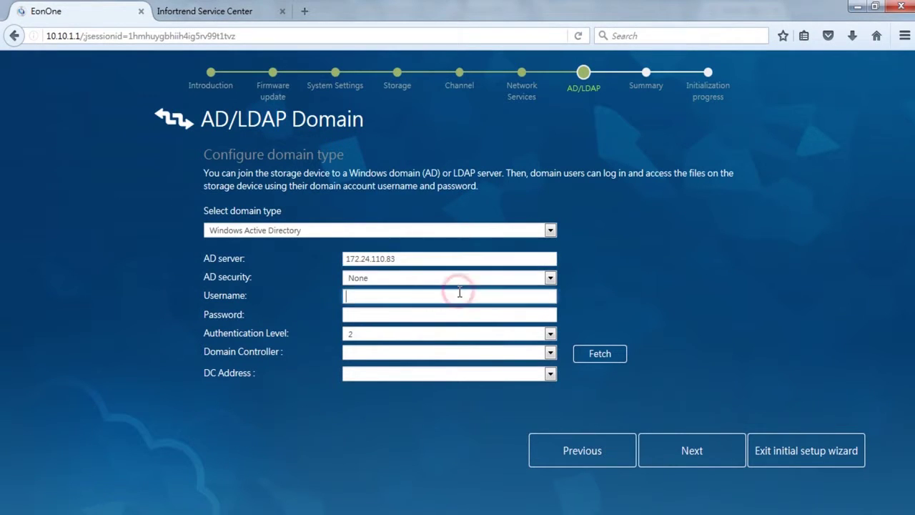
pyautogui.write('Administrat')
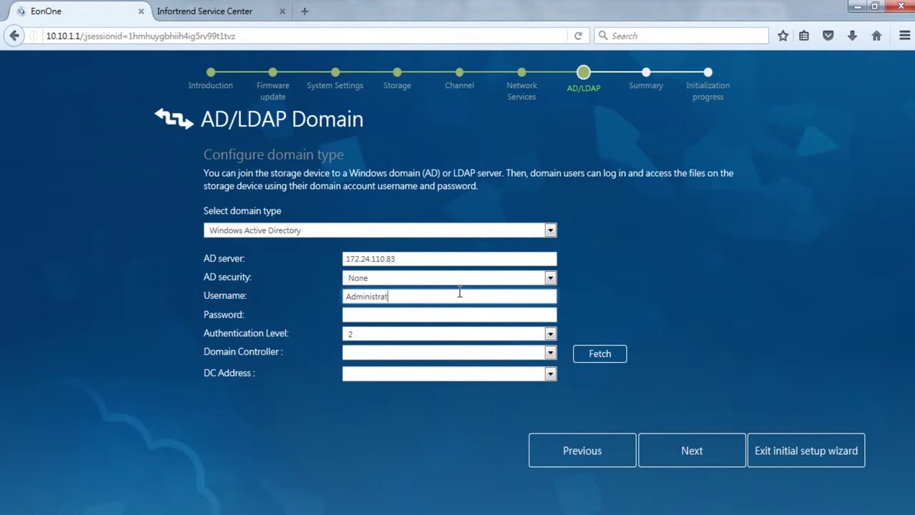
pyautogui.write('or')
pyautogui.press('Tab')
pyautogui.write('*********')
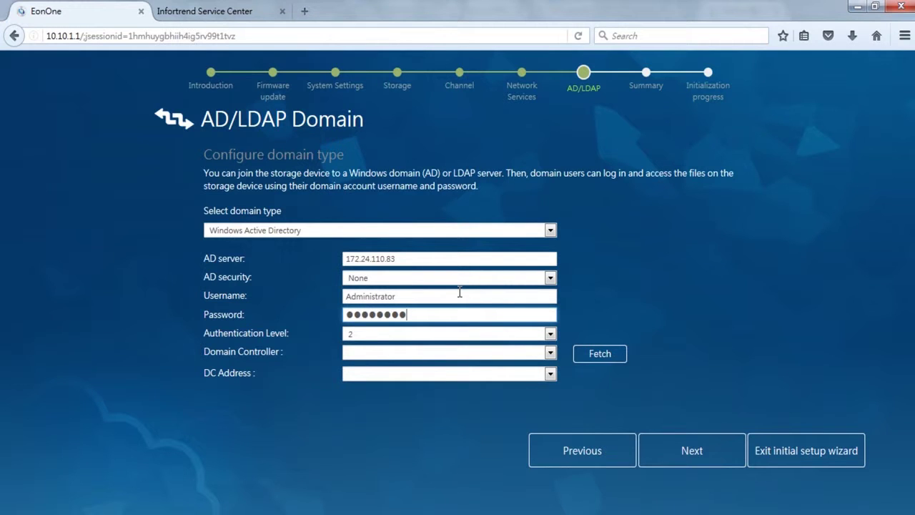
# - Fetch domain controllers, pick WIN-5E1G62TSKB9.test.com at 172.24.110.83, and go to Summary
pyautogui.click(616, 352)
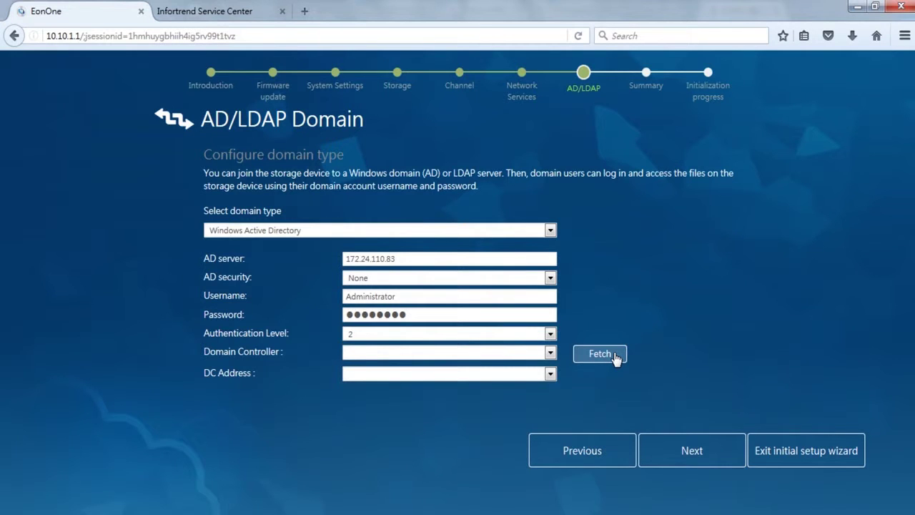
pyautogui.click(550, 352)
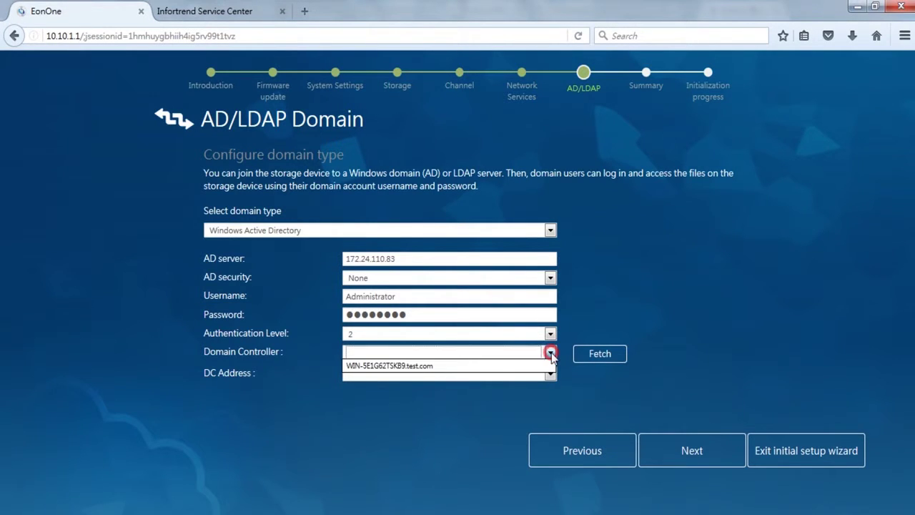
pyautogui.click(524, 366)
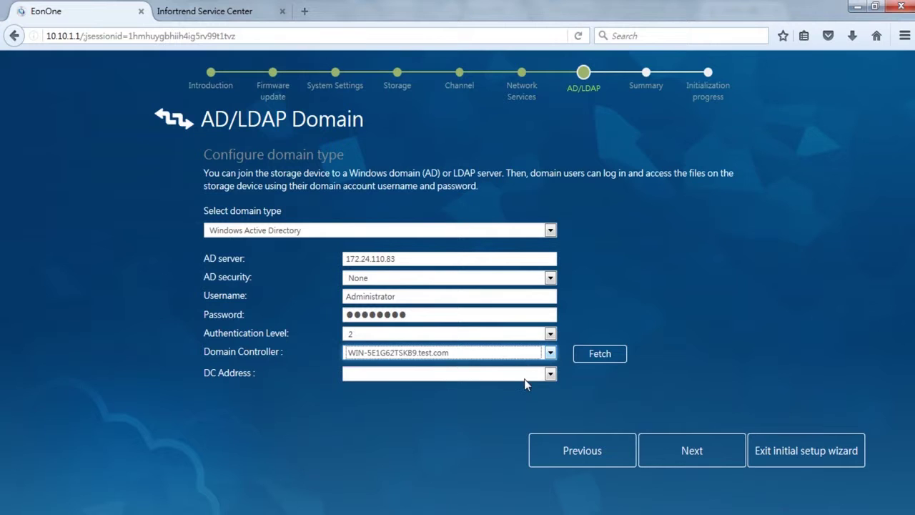
pyautogui.click(527, 373)
pyautogui.click(526, 386)
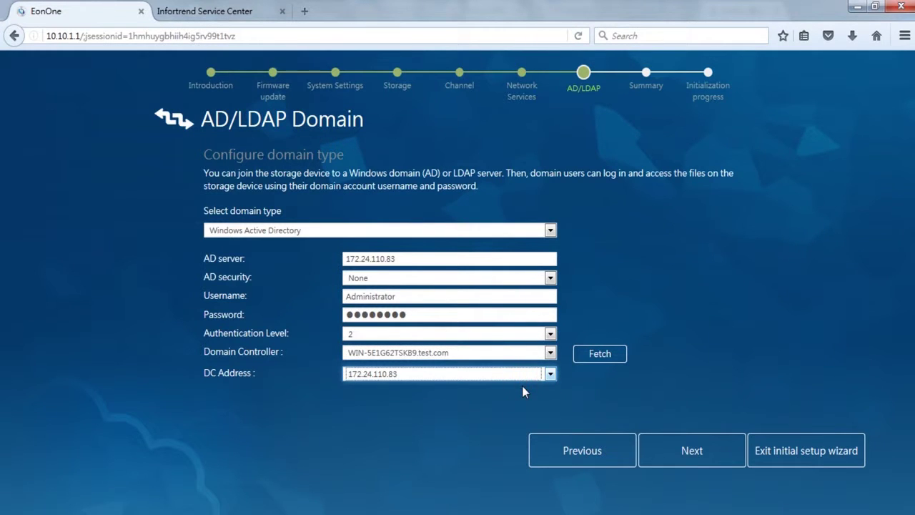
pyautogui.click(719, 458)
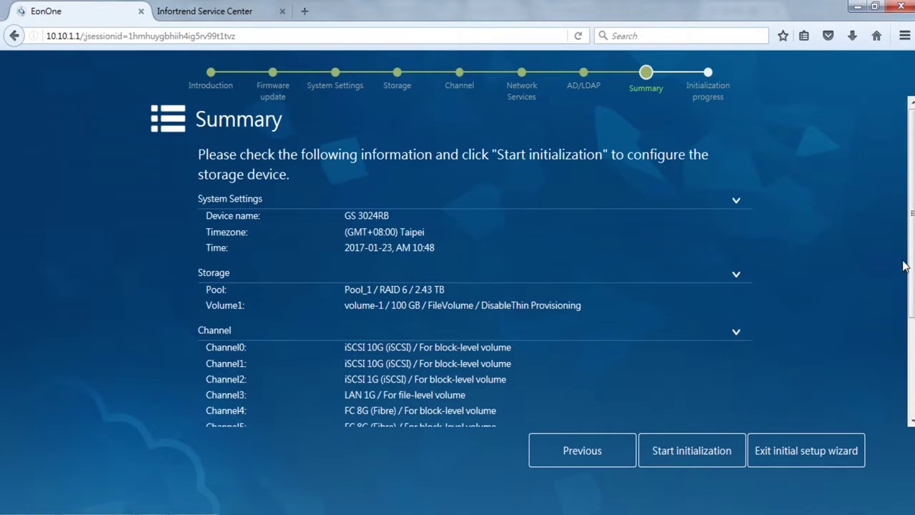
# - Review the summary, initialize the storage device, and return to the EonOne management page
pyautogui.scroll(-4, 912, 262)
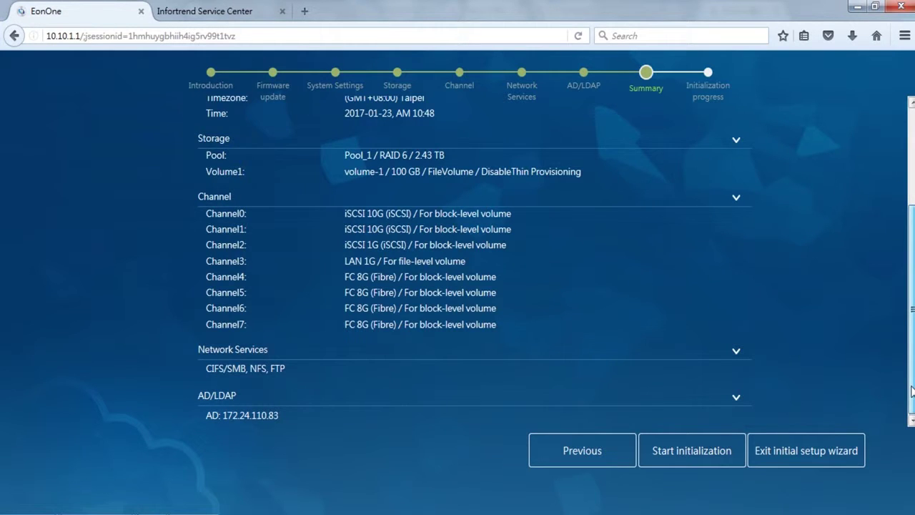
pyautogui.moveTo(912, 365); pyautogui.dragTo(907, 246)
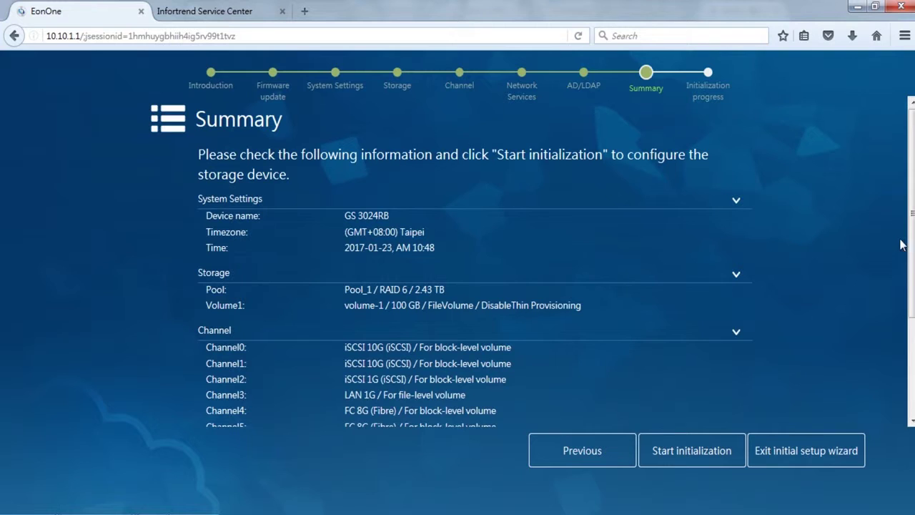
pyautogui.click(706, 461)
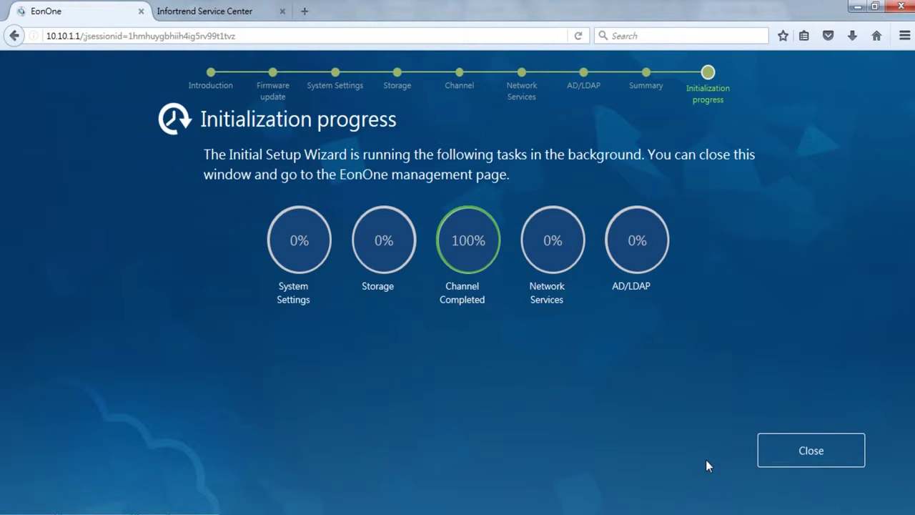
pyautogui.click(852, 455)
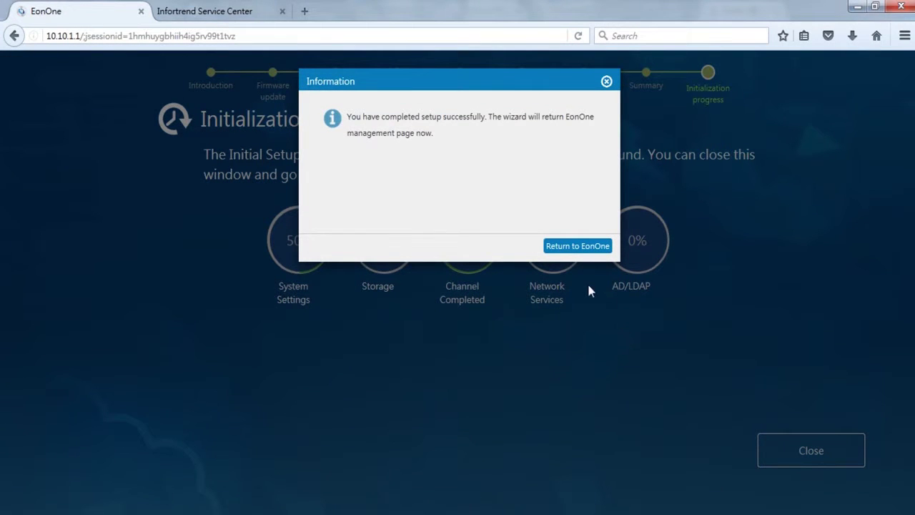
pyautogui.click(578, 249)
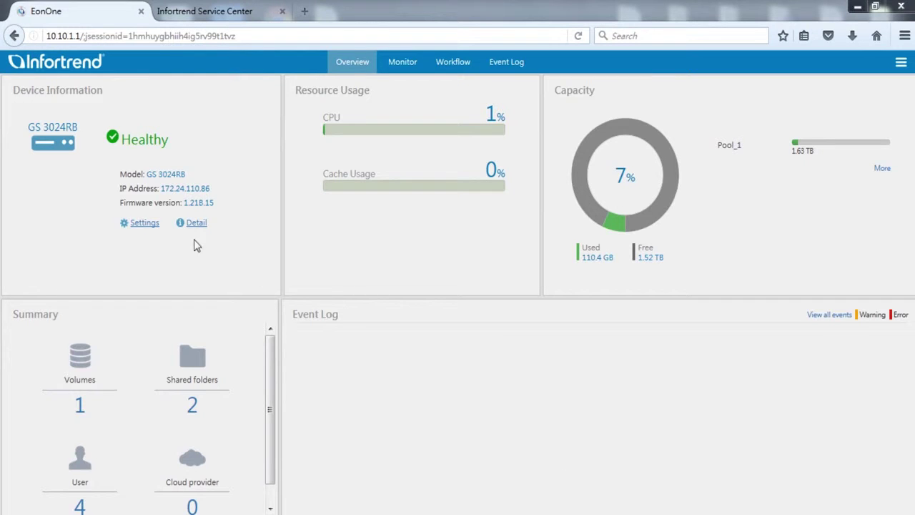
# - Open Settings for device GS 3024RB from the Device Information panel
pyautogui.click(146, 226)
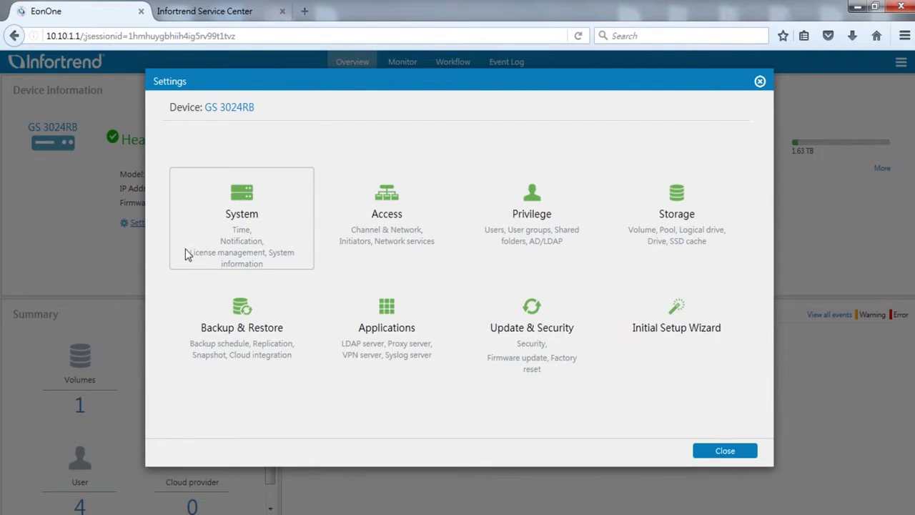
# - Open the Access settings and scroll through the Channel & Network configuration to review it
pyautogui.click(419, 254)
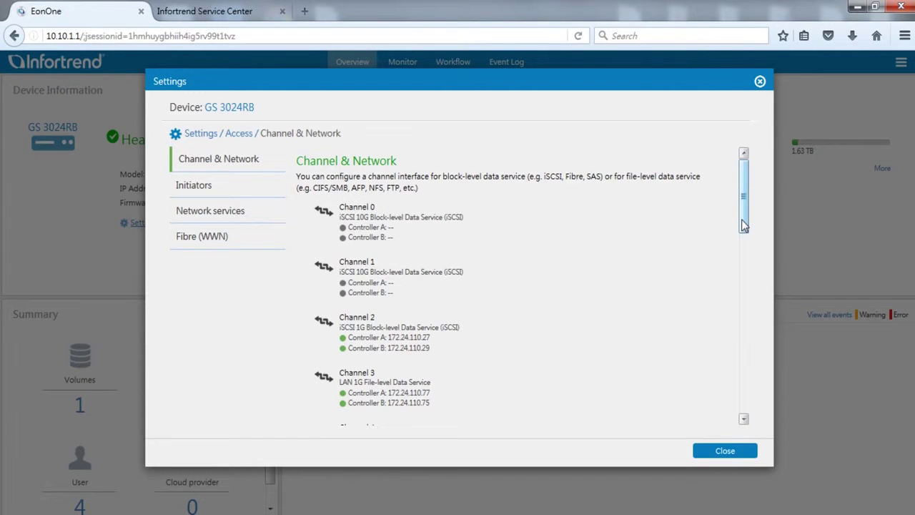
pyautogui.moveTo(744, 226); pyautogui.dragTo(758, 402)
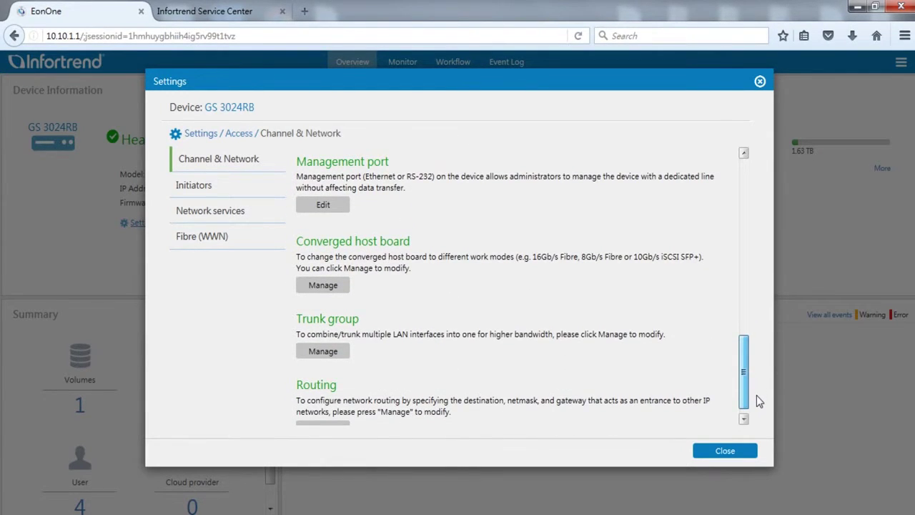
pyautogui.moveTo(758, 402); pyautogui.dragTo(730, 215)
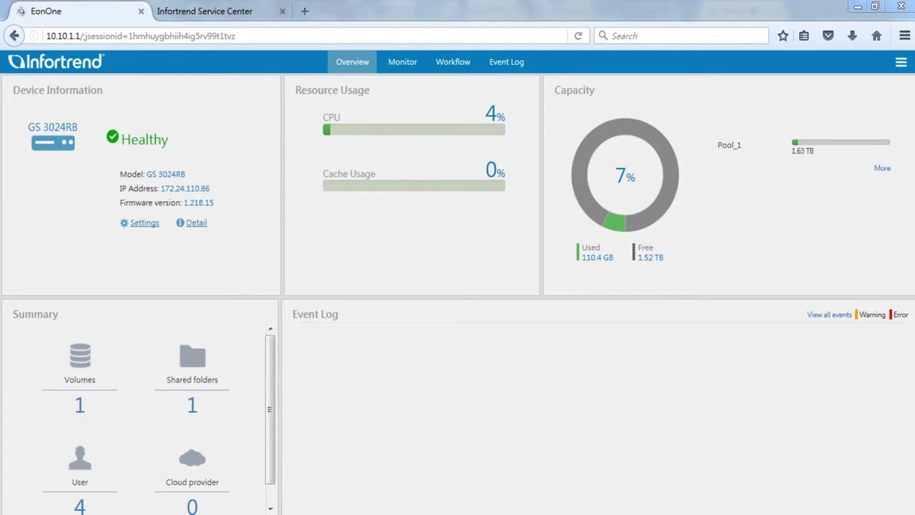
# - Go to Settings > Privilege > Shared folders and start adding a new shared folder
pyautogui.click(144, 225)
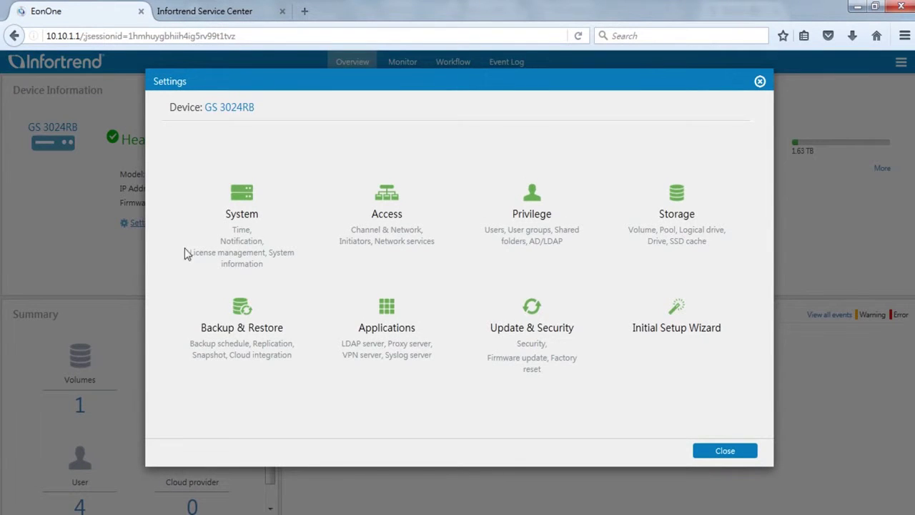
pyautogui.click(578, 248)
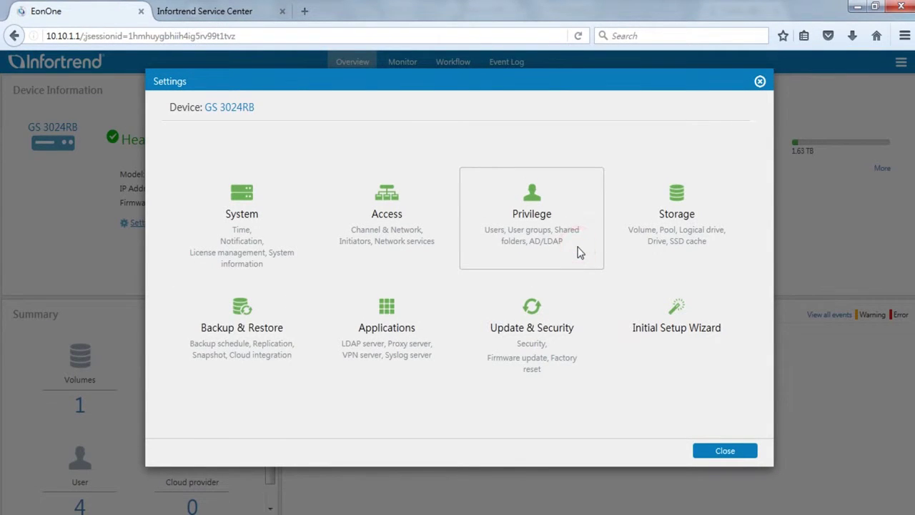
pyautogui.click(252, 215)
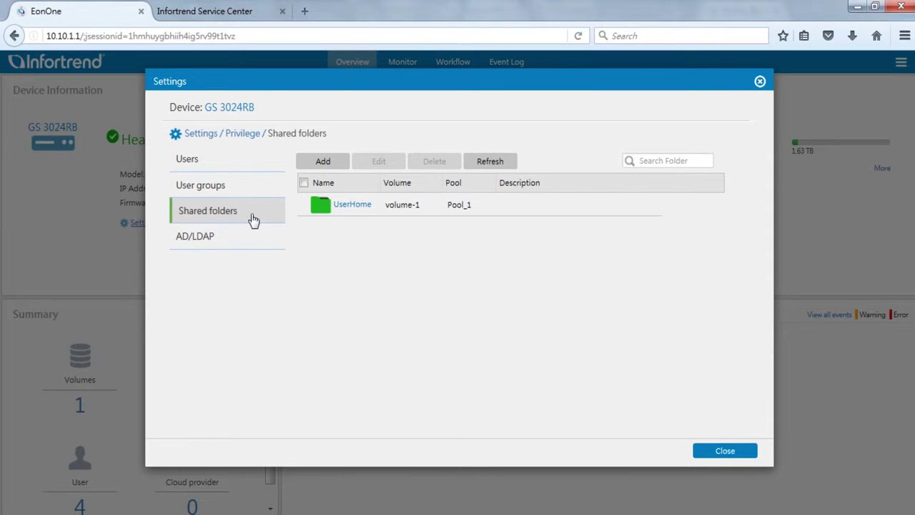
pyautogui.click(340, 166)
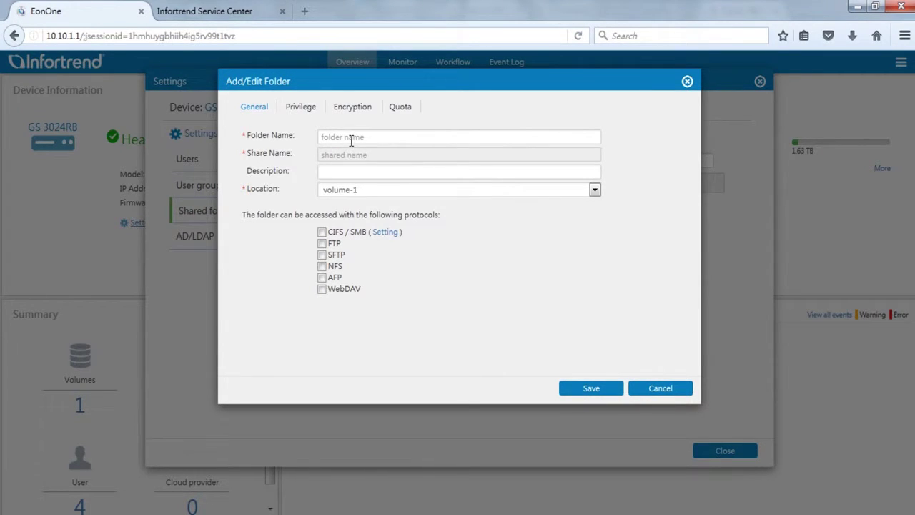
# - Enable CIFS / SMB, enter Folder_1 as folder and share name, and choose volume-1
pyautogui.click(322, 233)
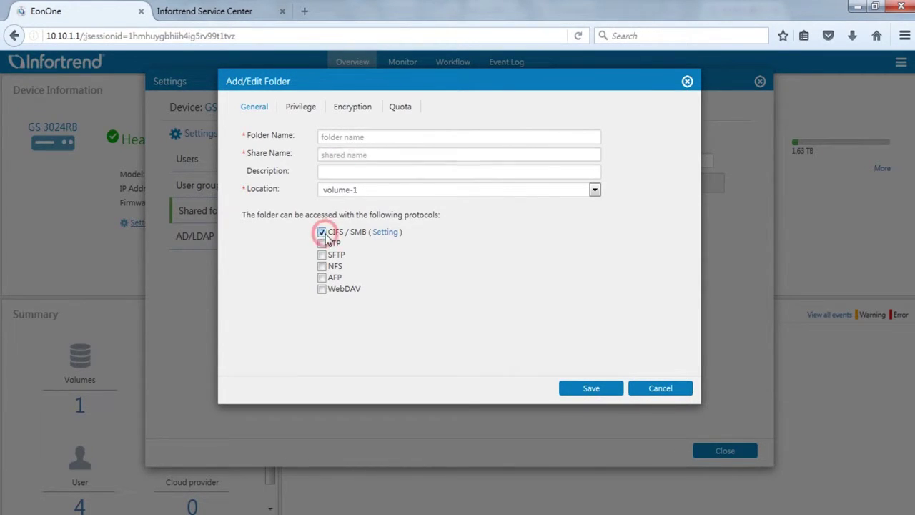
pyautogui.click(379, 137)
pyautogui.write('Folder_1')
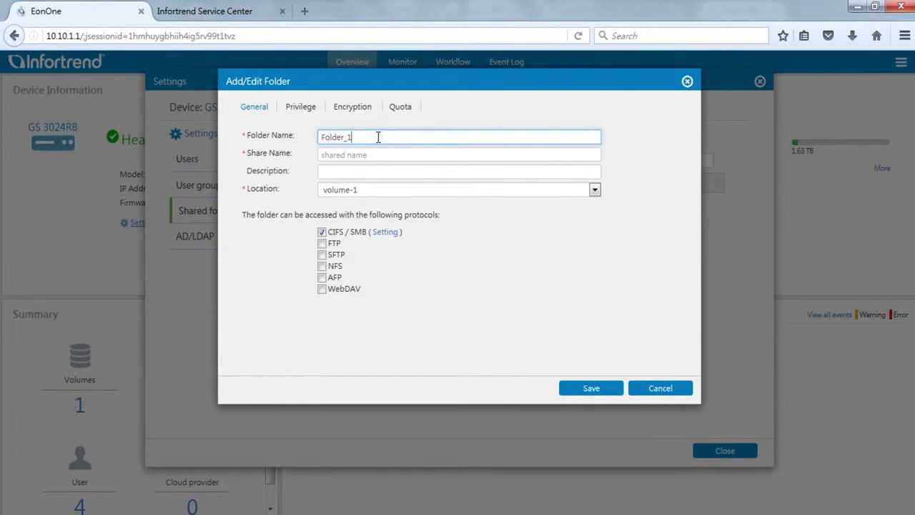
pyautogui.press('Tab')
pyautogui.write('Folder_1')
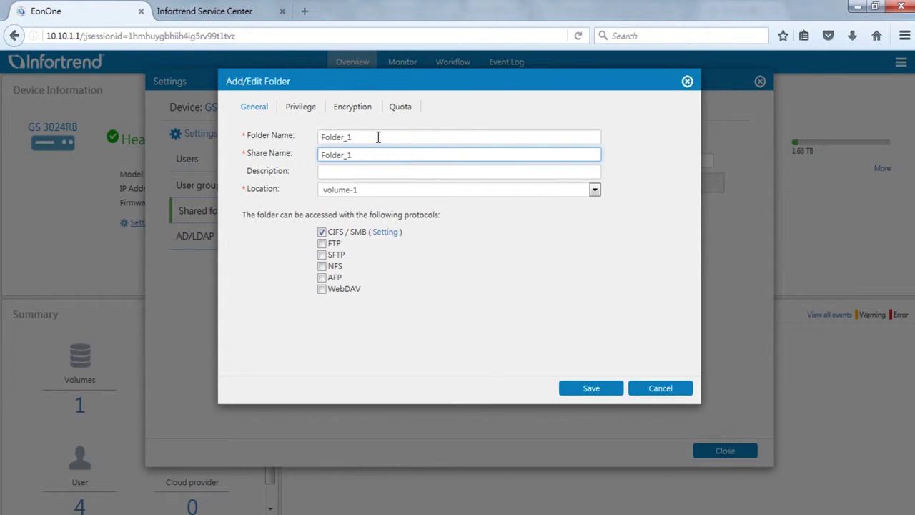
pyautogui.click(401, 192)
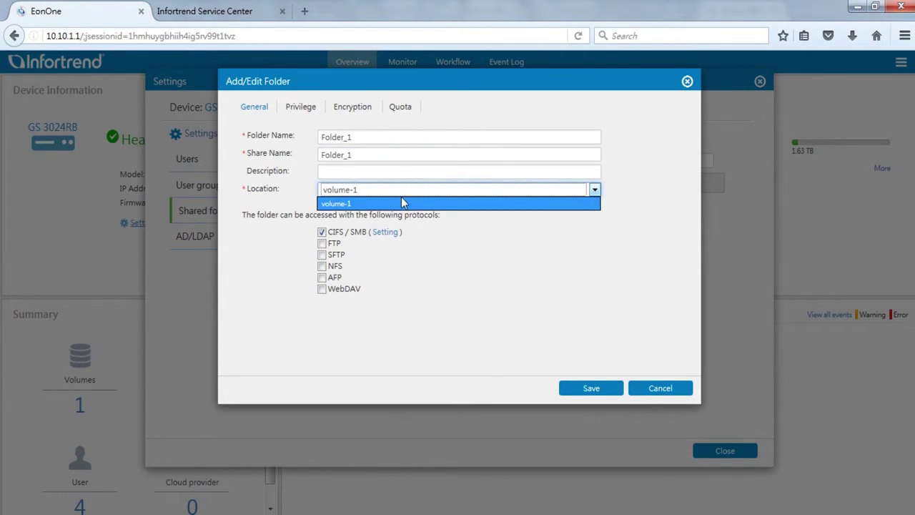
pyautogui.click(399, 204)
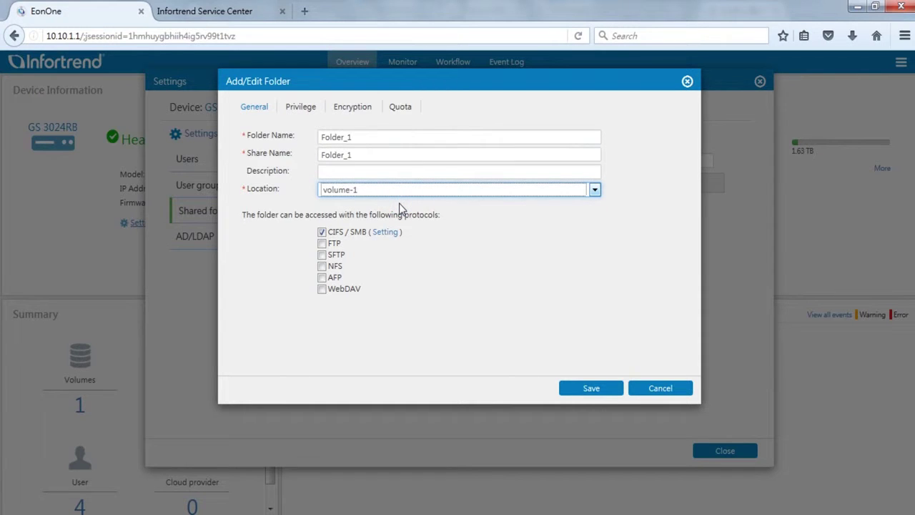
# - Give a domain user Read-Write privilege on Folder_1, then save and confirm
pyautogui.click(306, 111)
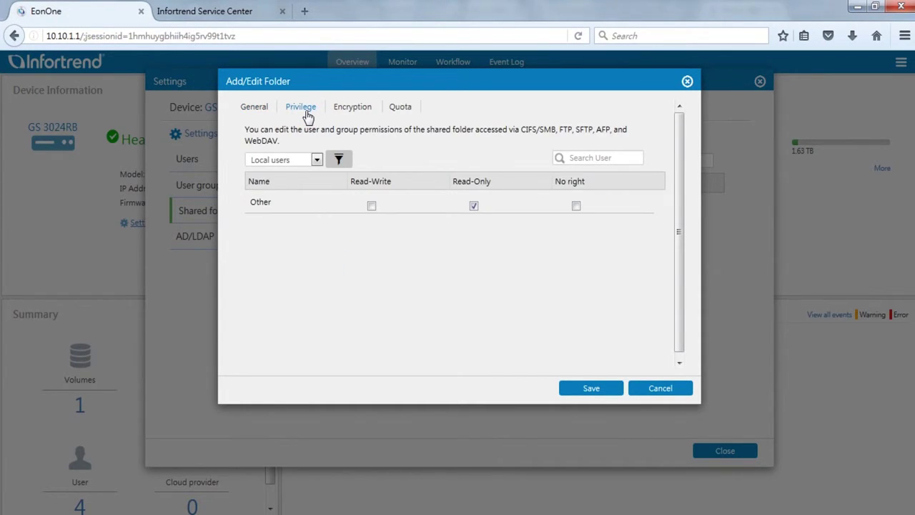
pyautogui.click(317, 159)
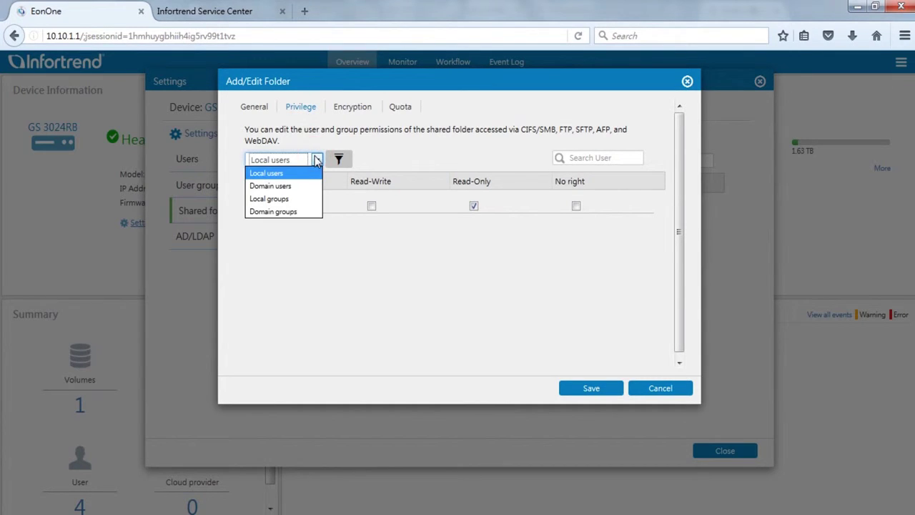
pyautogui.click(303, 187)
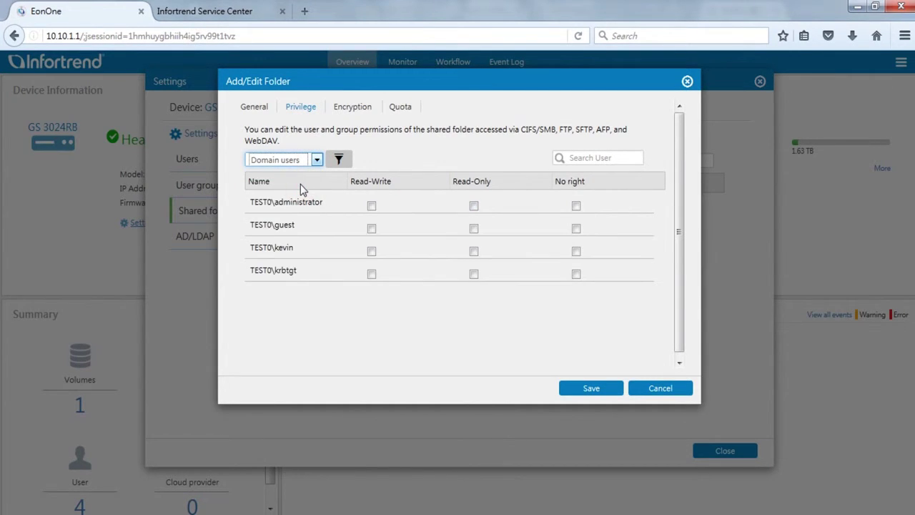
pyautogui.click(372, 251)
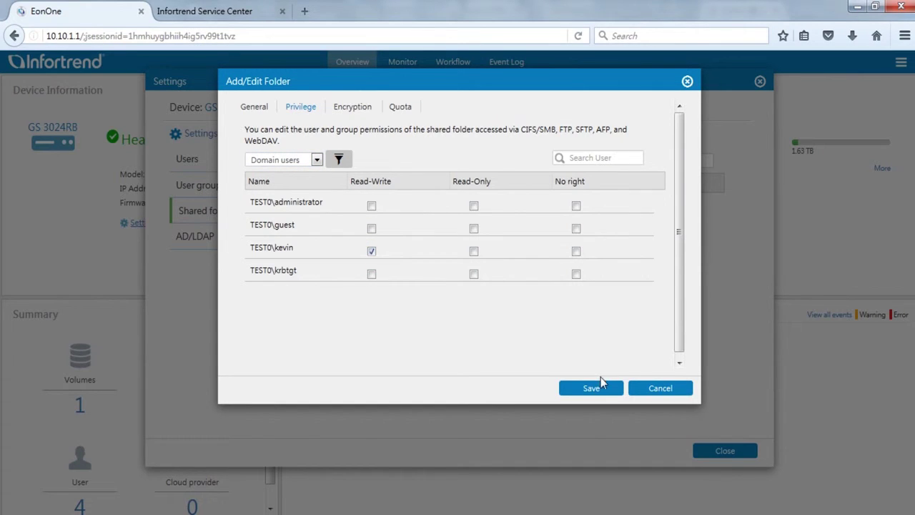
pyautogui.click(607, 391)
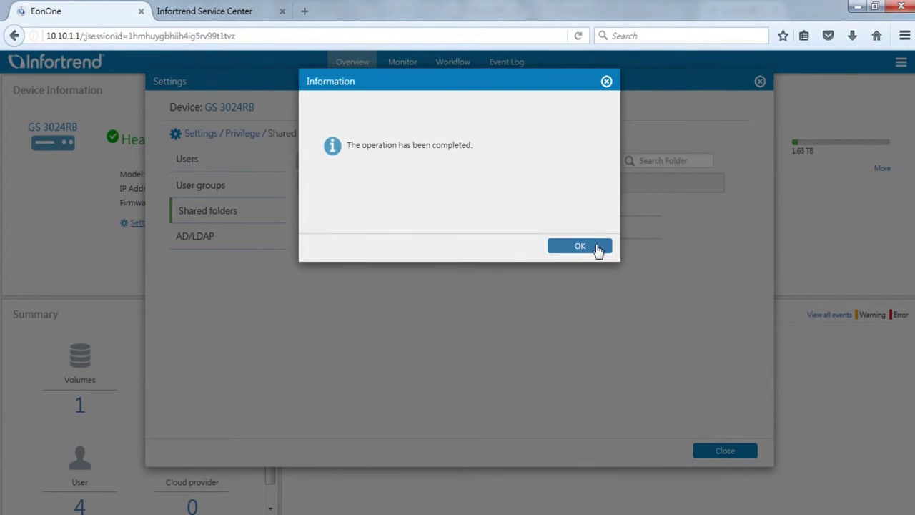
pyautogui.click(598, 246)
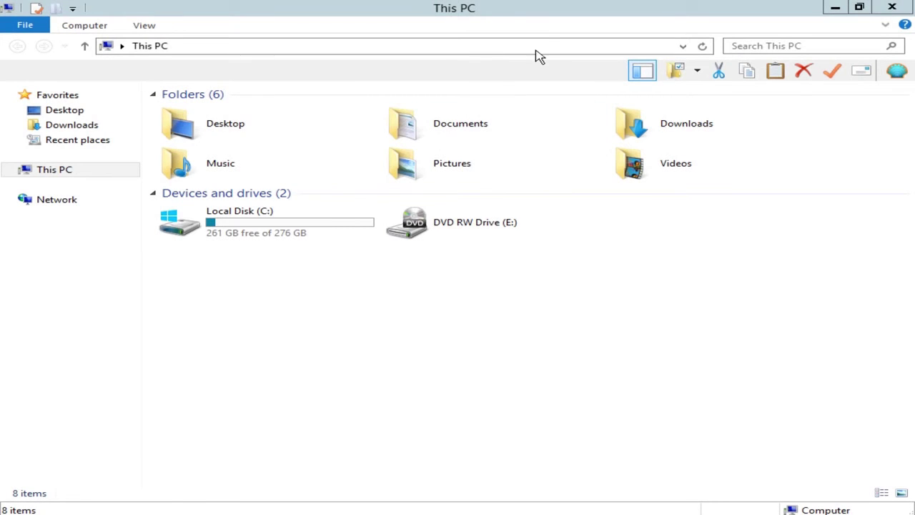
# - Browse to \\172.24.110.77, sign in with the domain user's credentials, and select Folder_1
pyautogui.click(537, 50)
pyautogui.write('\\\\')
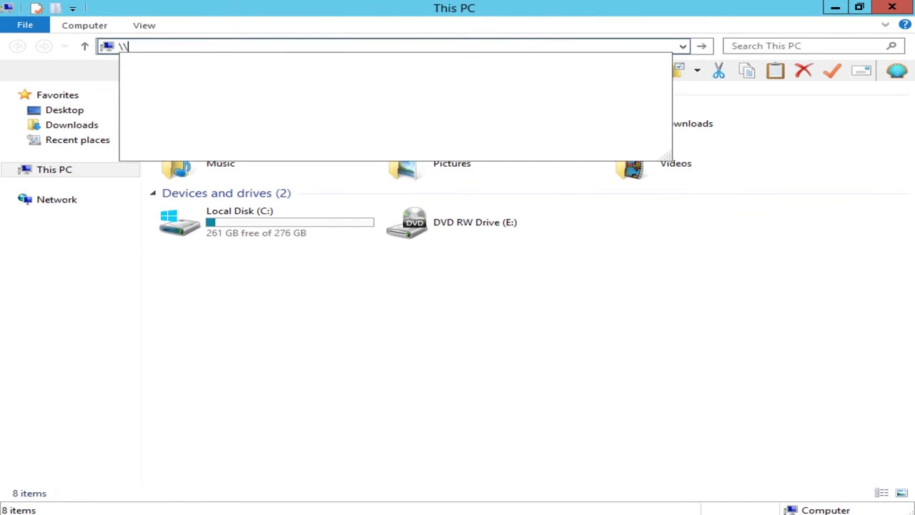
pyautogui.write('172.24.110.7')
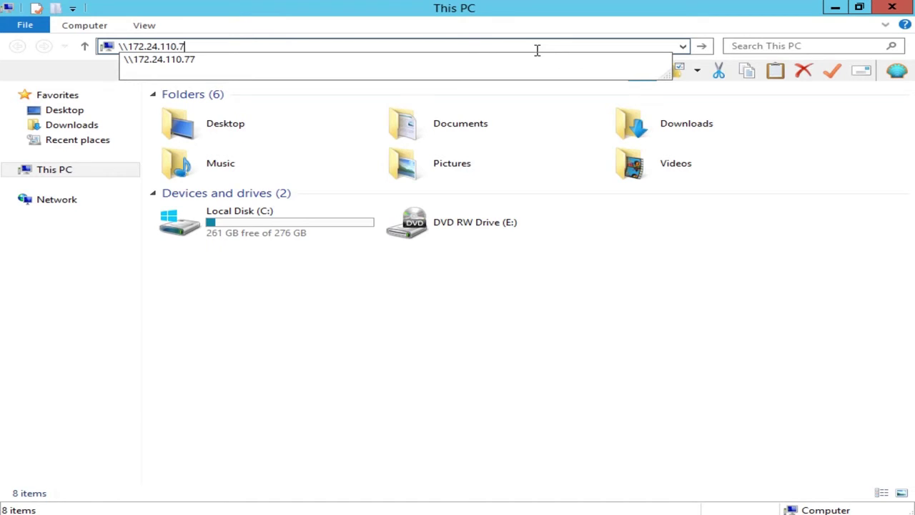
pyautogui.write('7')
pyautogui.press('Return')
pyautogui.write('TEST0\\kevin')
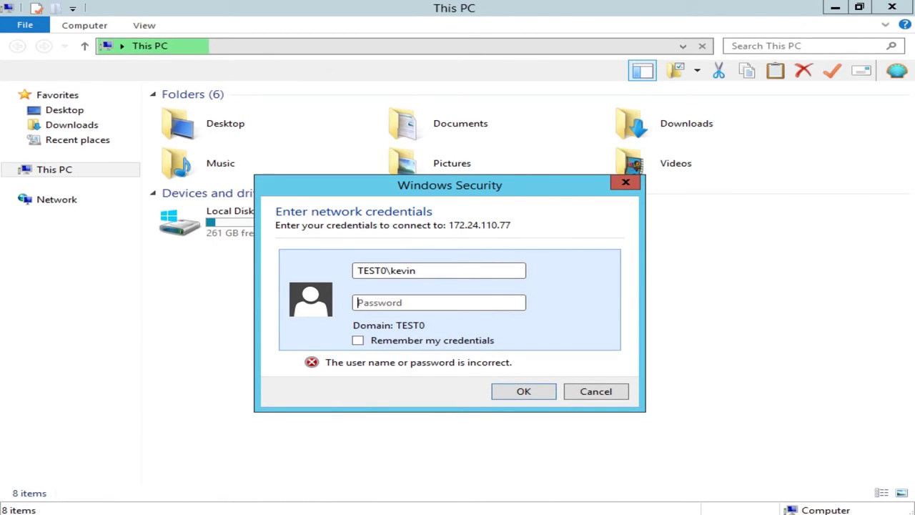
pyautogui.write('*****')
pyautogui.press('Return')
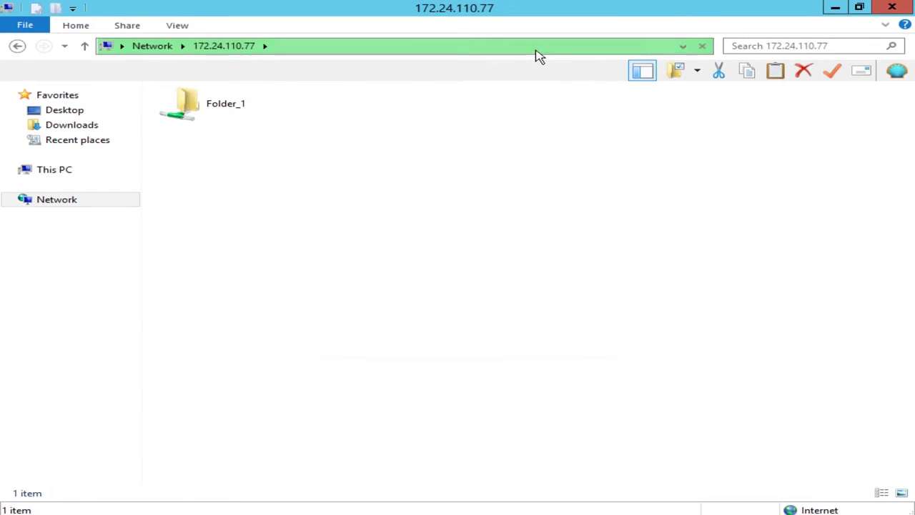
pyautogui.click(240, 121)
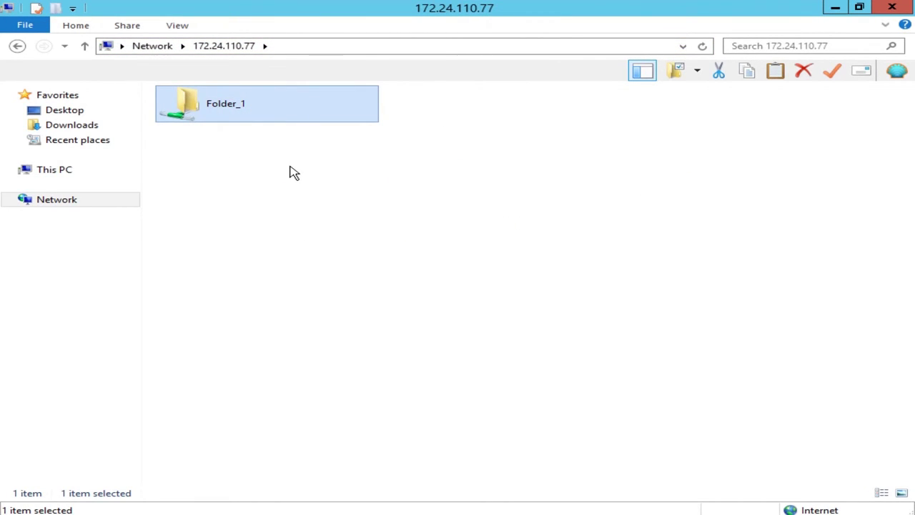